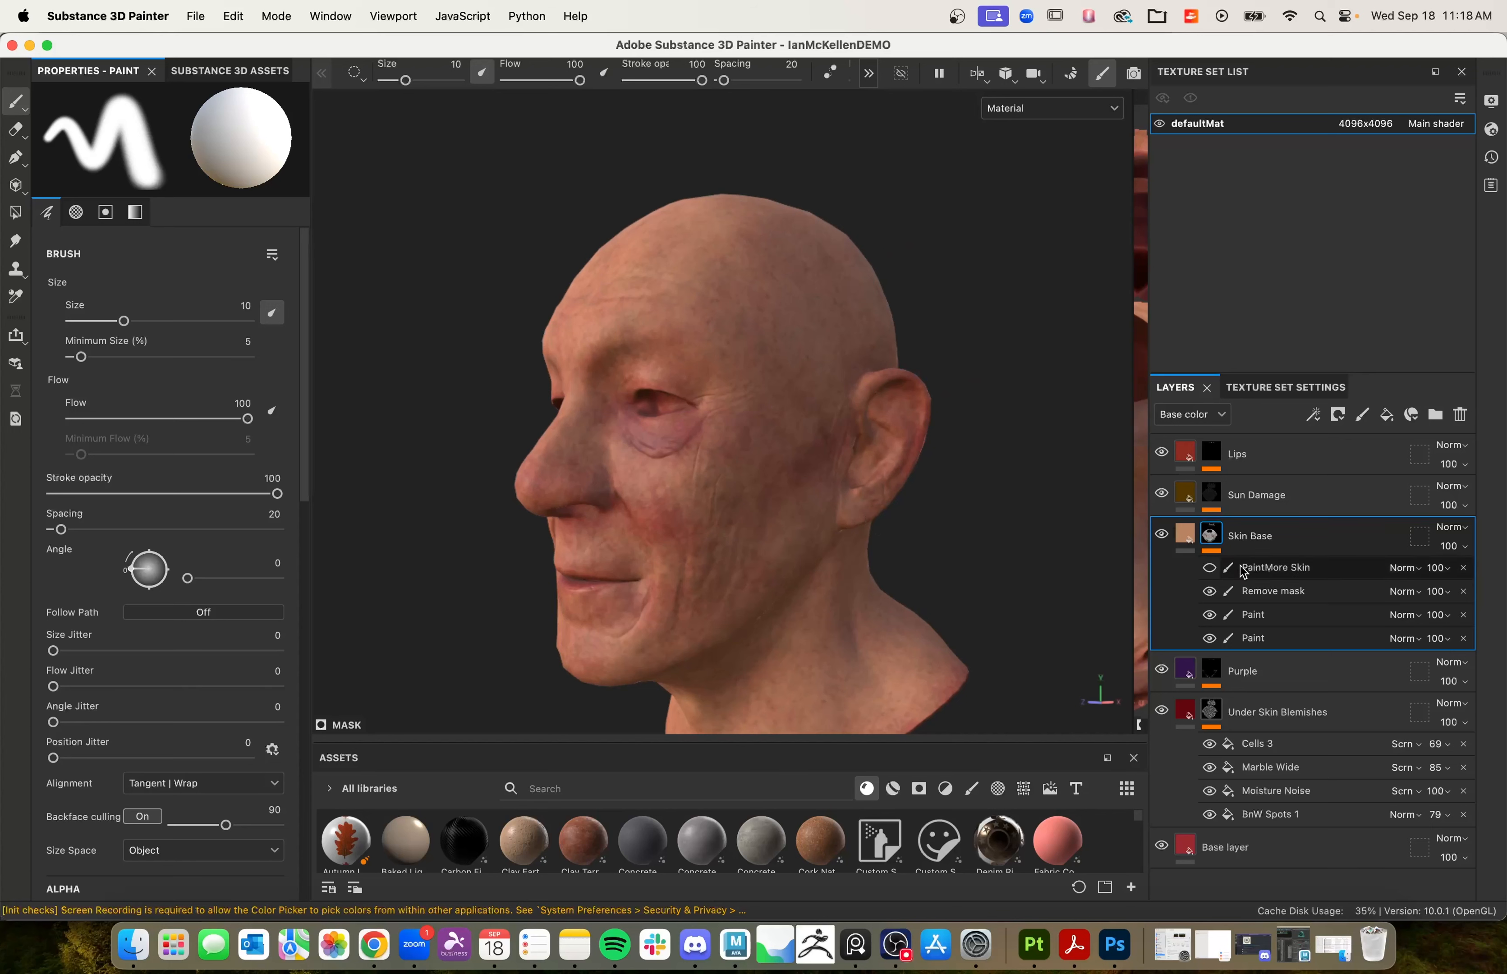
Step: Show the PaintMore Skin paint effect in the Skin Base layer's mask and examine the face from the front
left_click(1209, 568)
scroll(596, 503, "up", 2)
left_click_drag(595, 502, 728, 539, "alt")
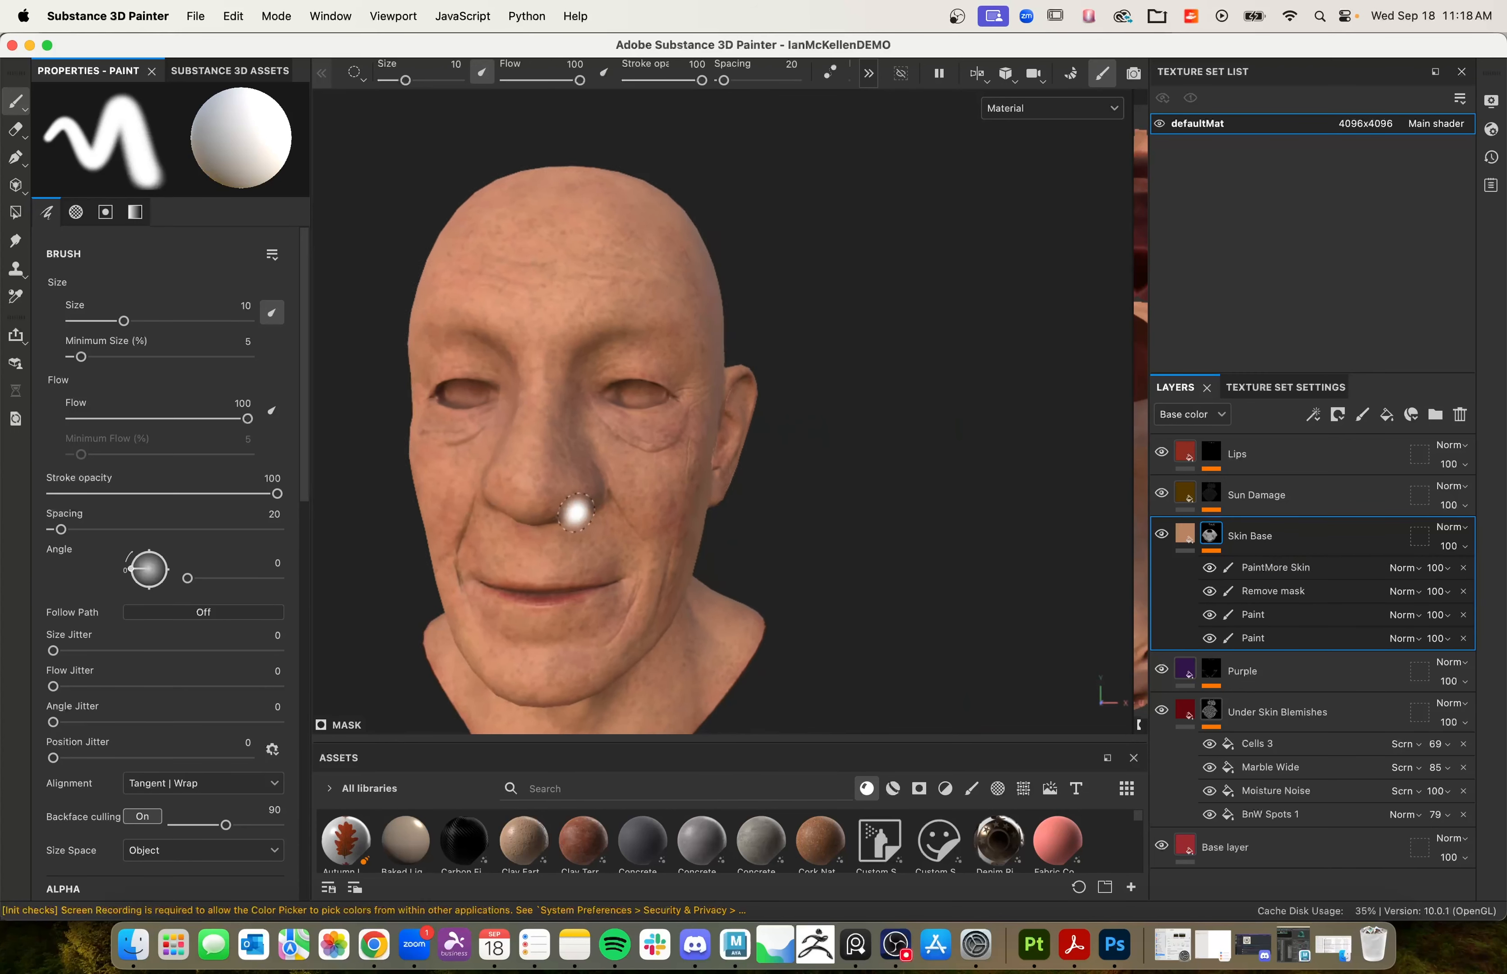
middle_click_drag(714, 672, 894, 501, "alt")
left_click_drag(927, 510, 815, 530, "alt")
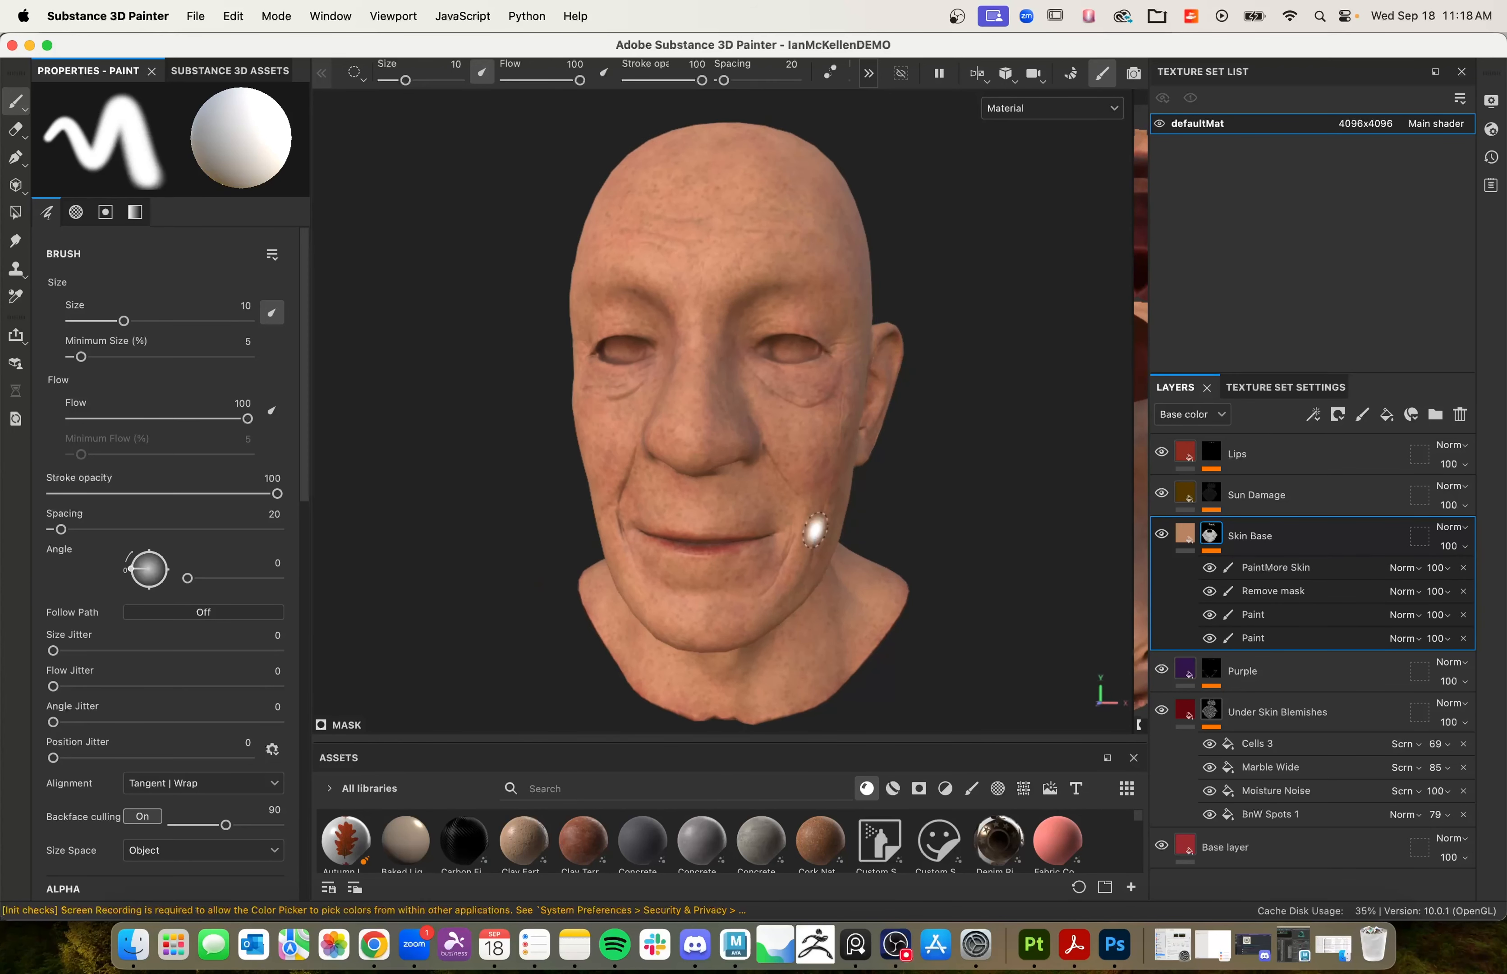
Step: Compare the head with the PaintMore Skin effect hidden and shown, examining the skin from several angles
left_click(1209, 568)
left_click(1209, 568)
mouse_move(1043, 531)
left_mouse_down("alt")
mouse_move(780, 477)
mouse_move(807, 537)
mouse_move(781, 517)
left_mouse_up("alt")
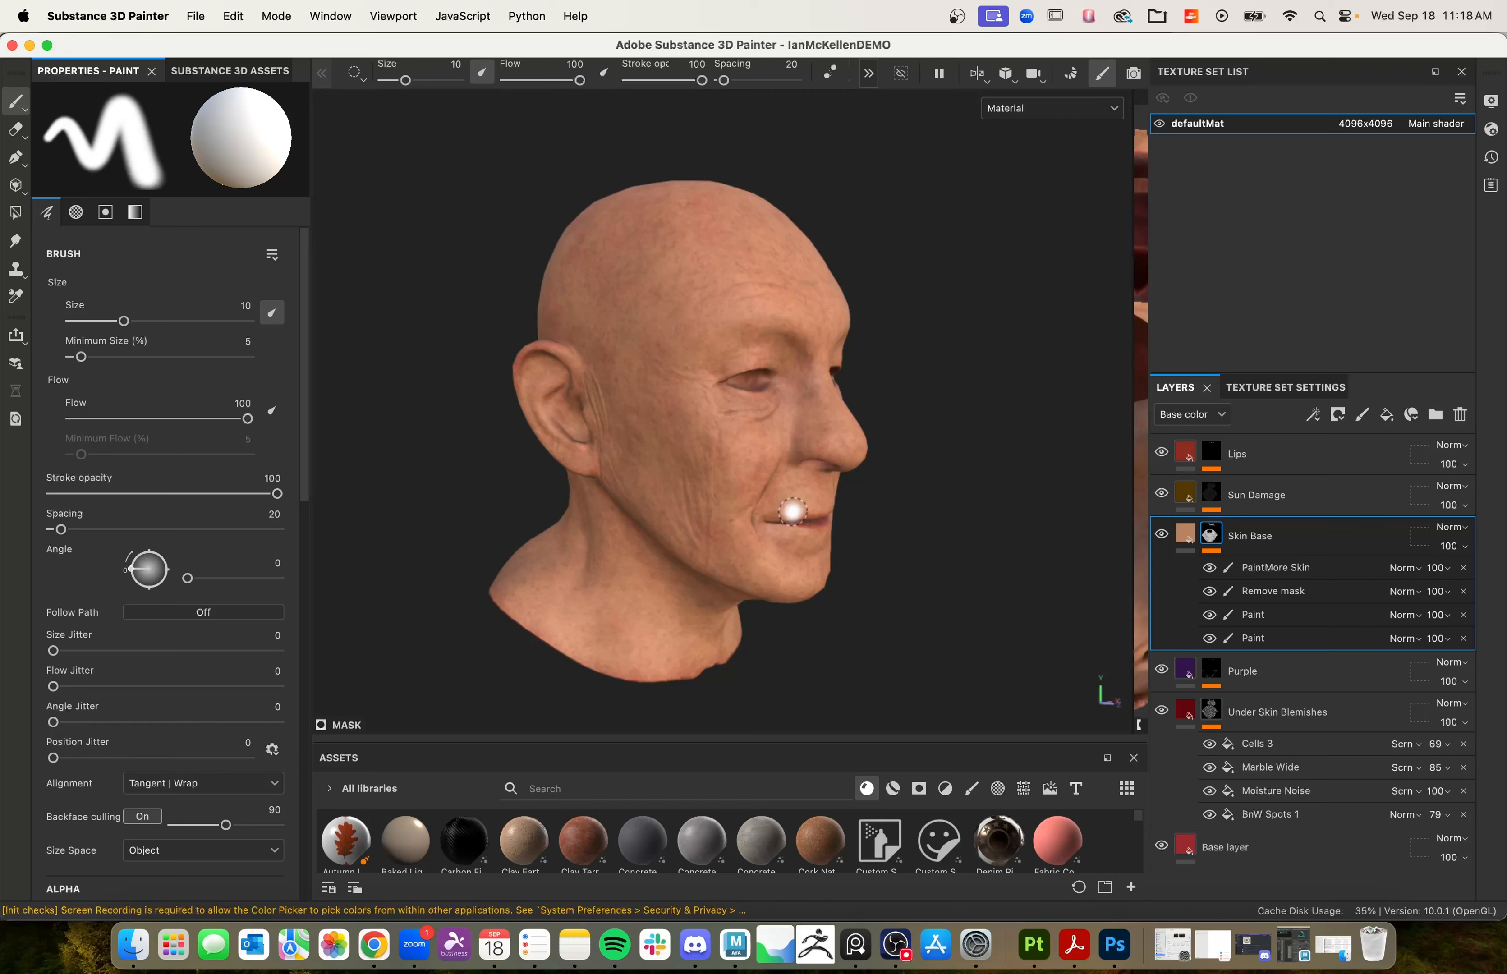
left_click_drag(792, 512, 872, 319, "alt")
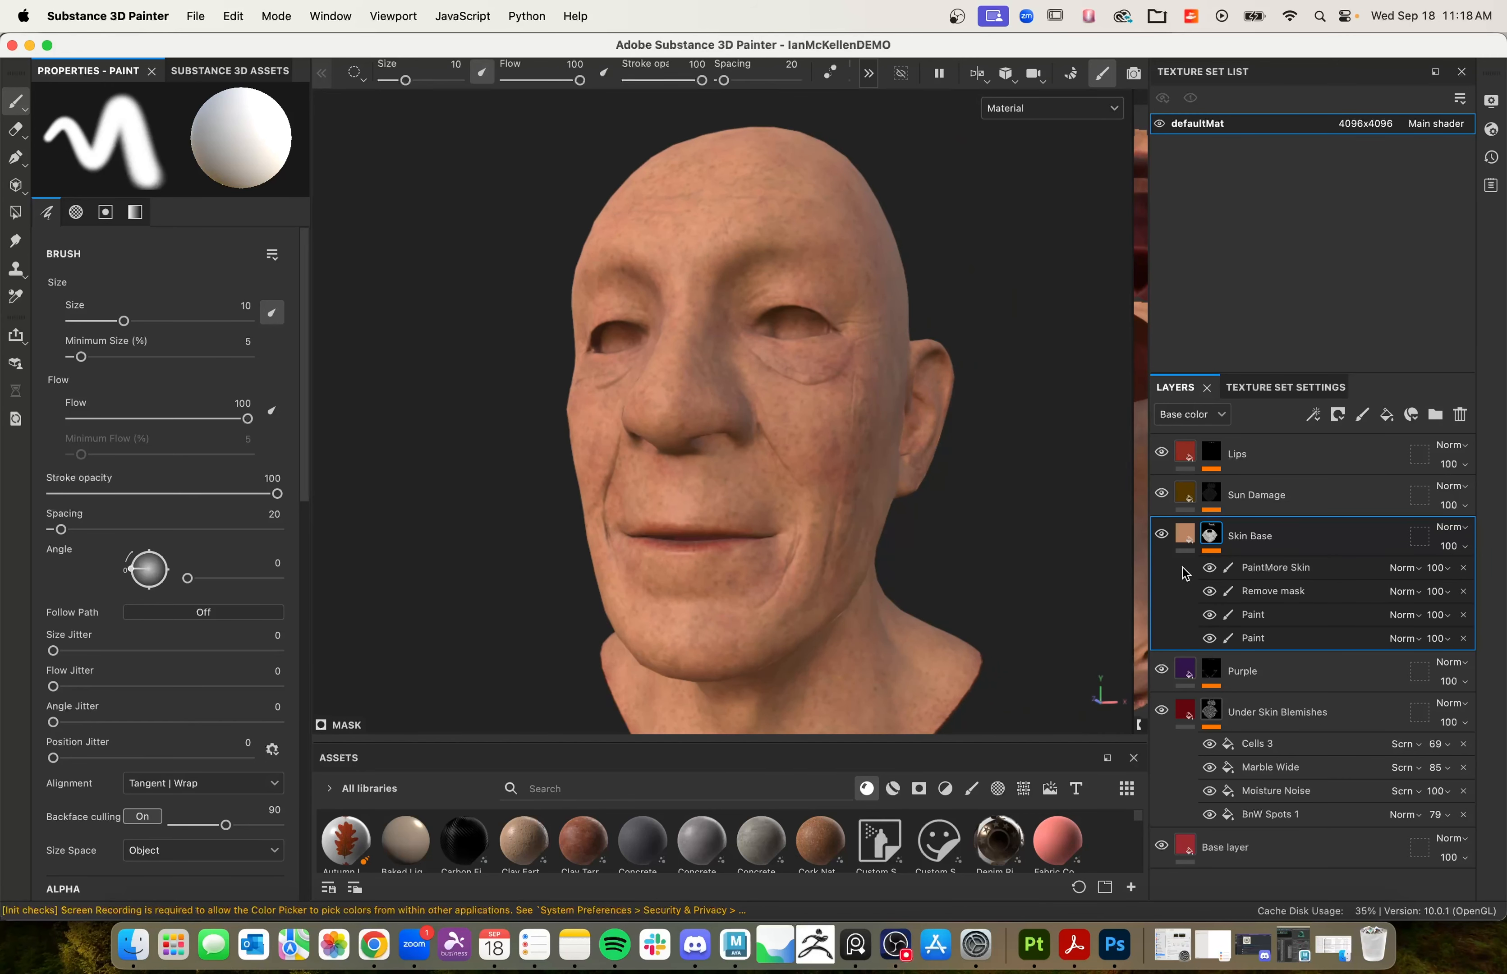
left_click(1210, 568)
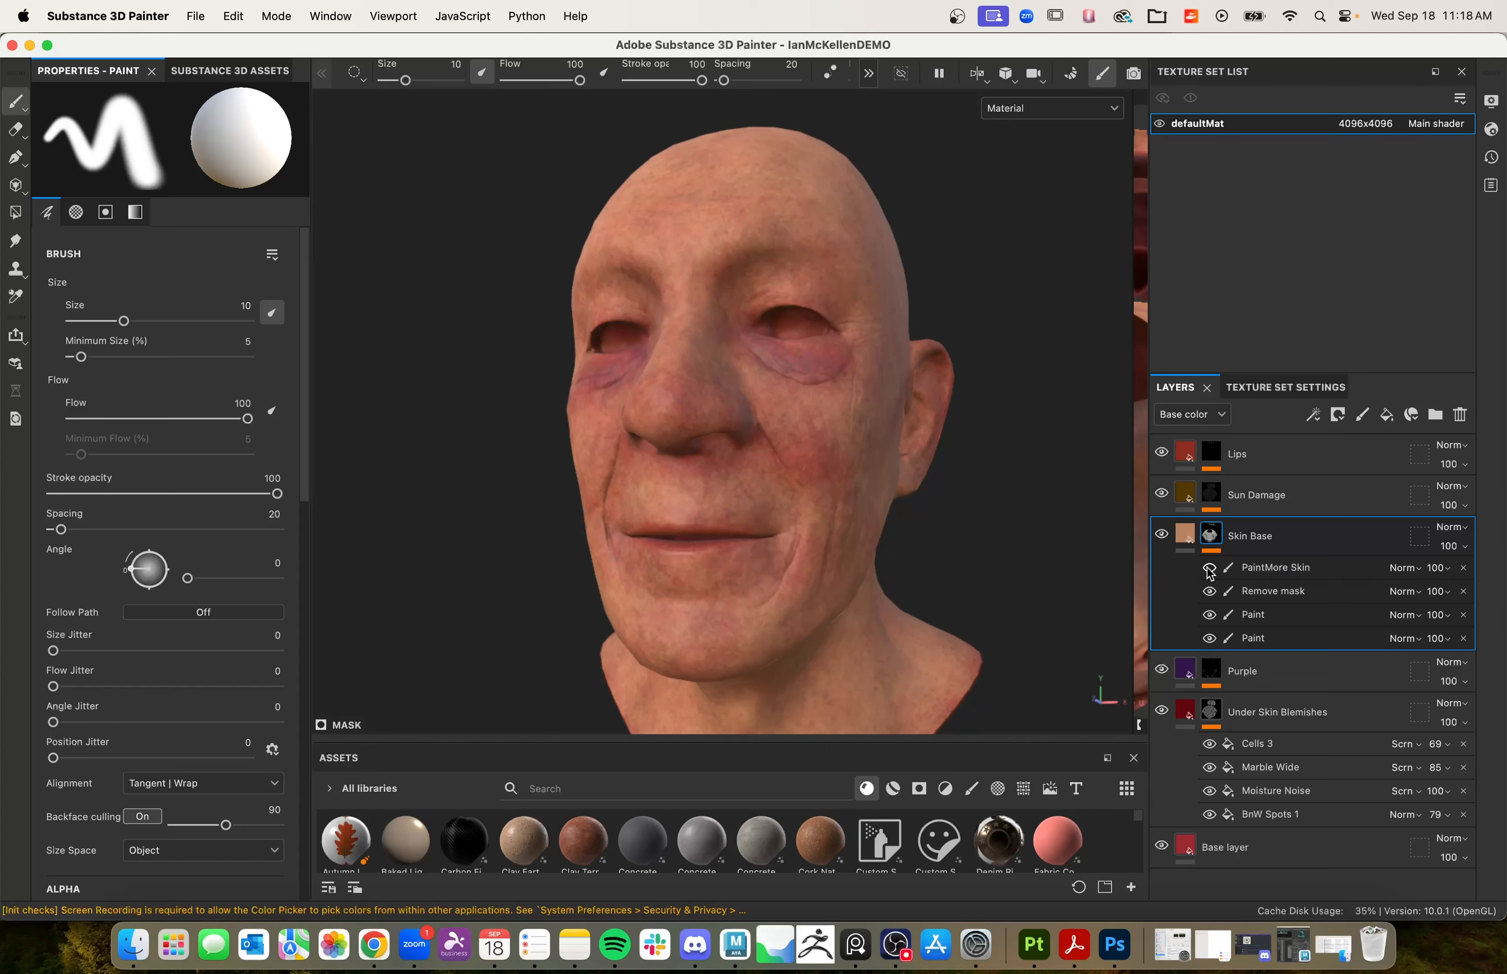
left_click(1210, 568)
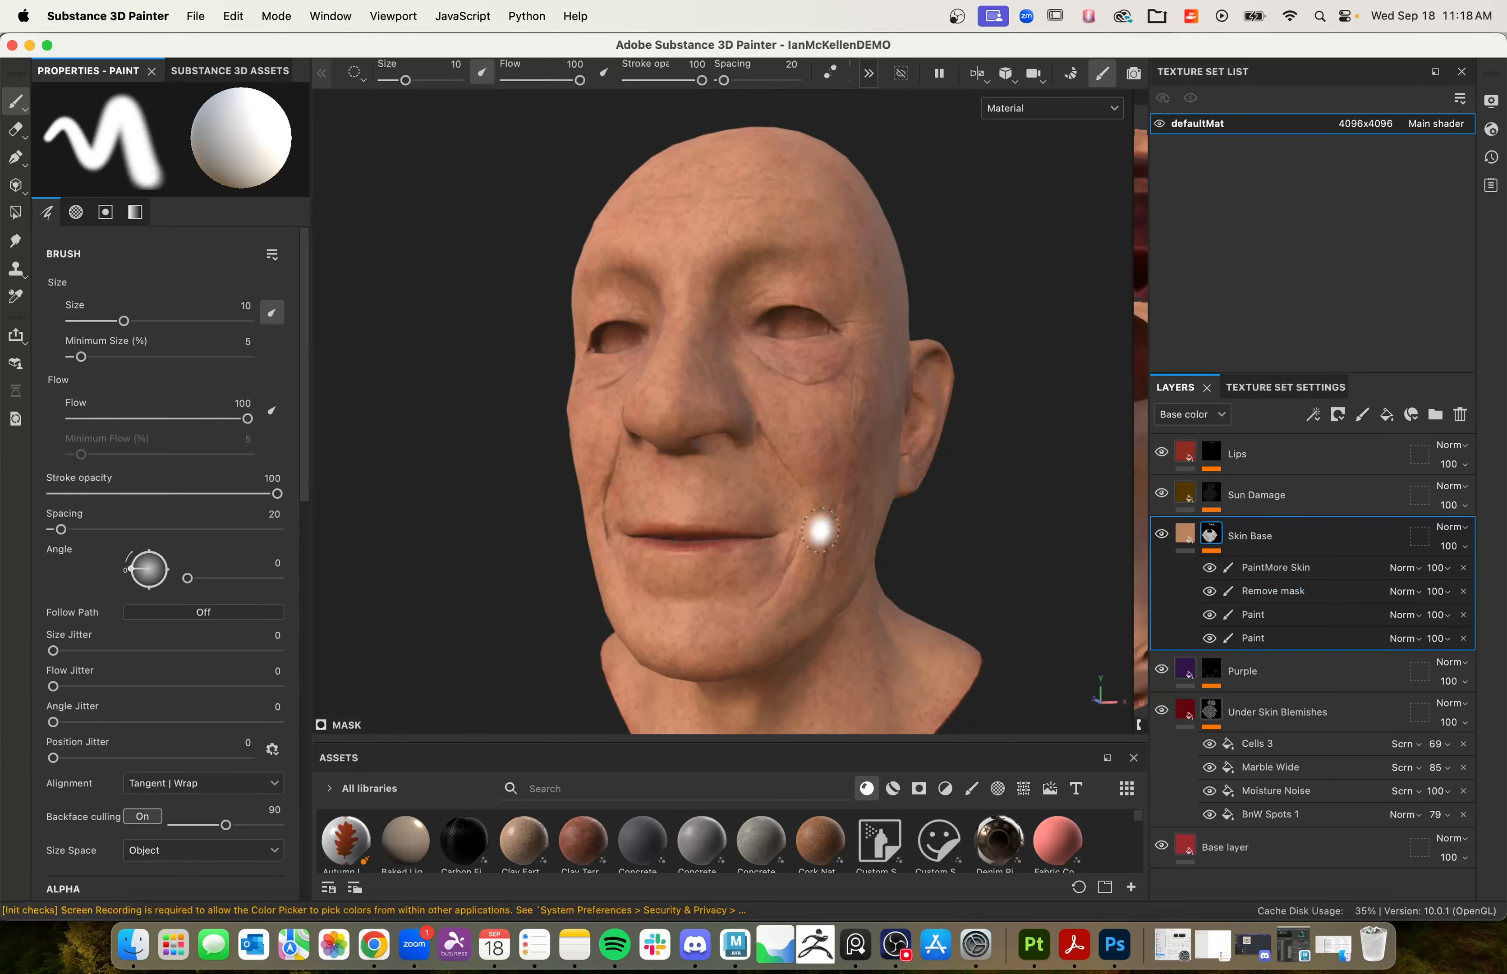
left_click_drag(820, 530, 728, 348, "alt")
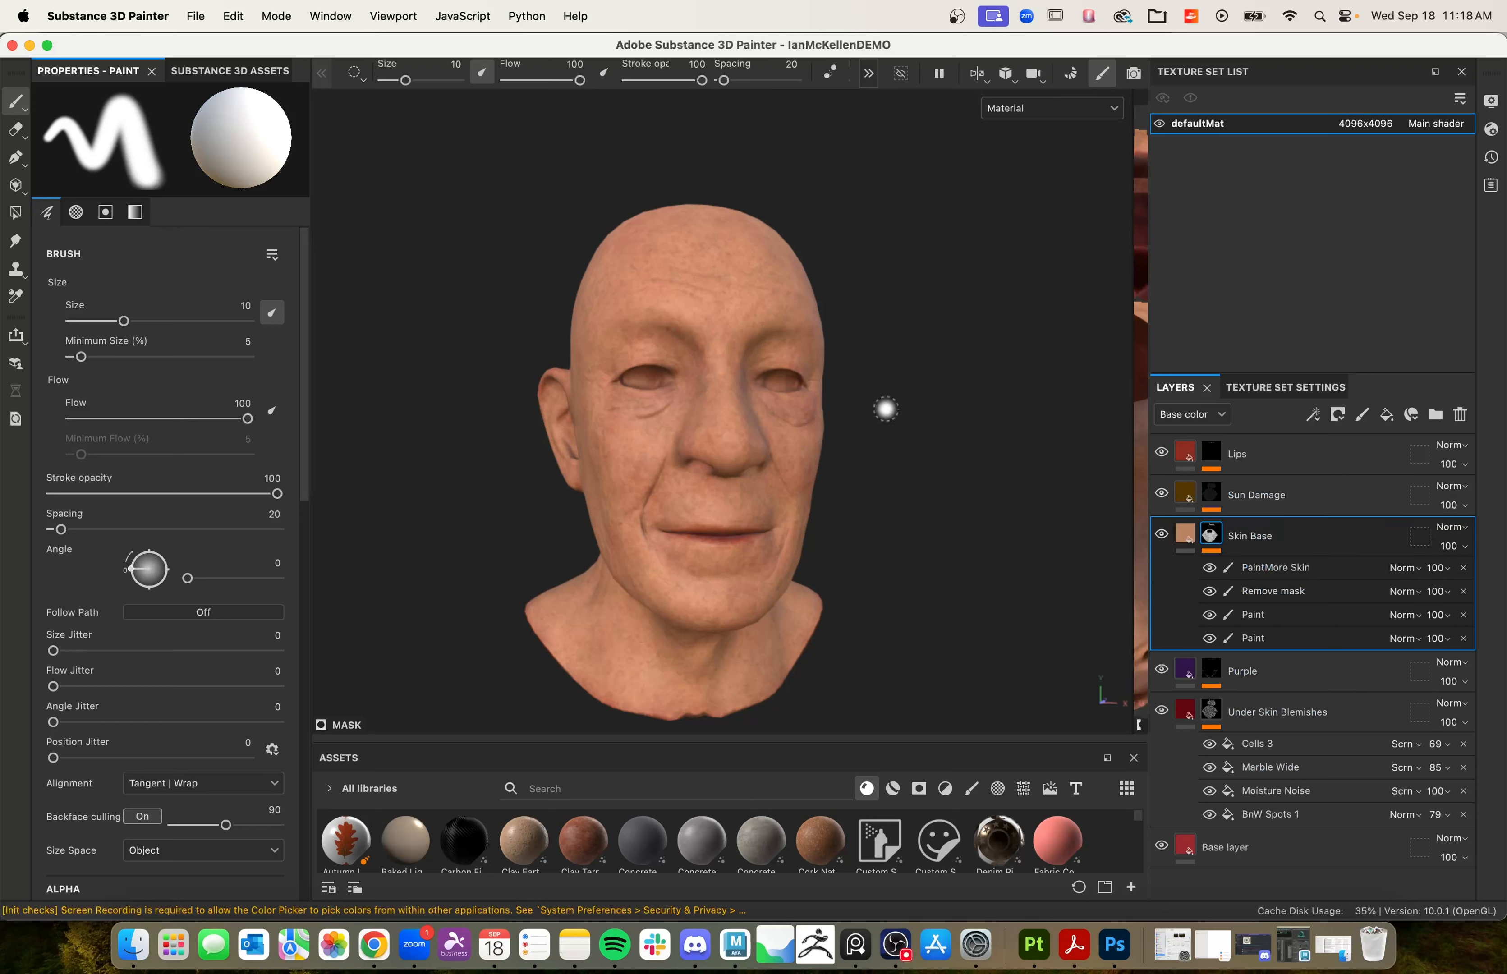
left_click_drag(999, 405, 922, 431, "alt")
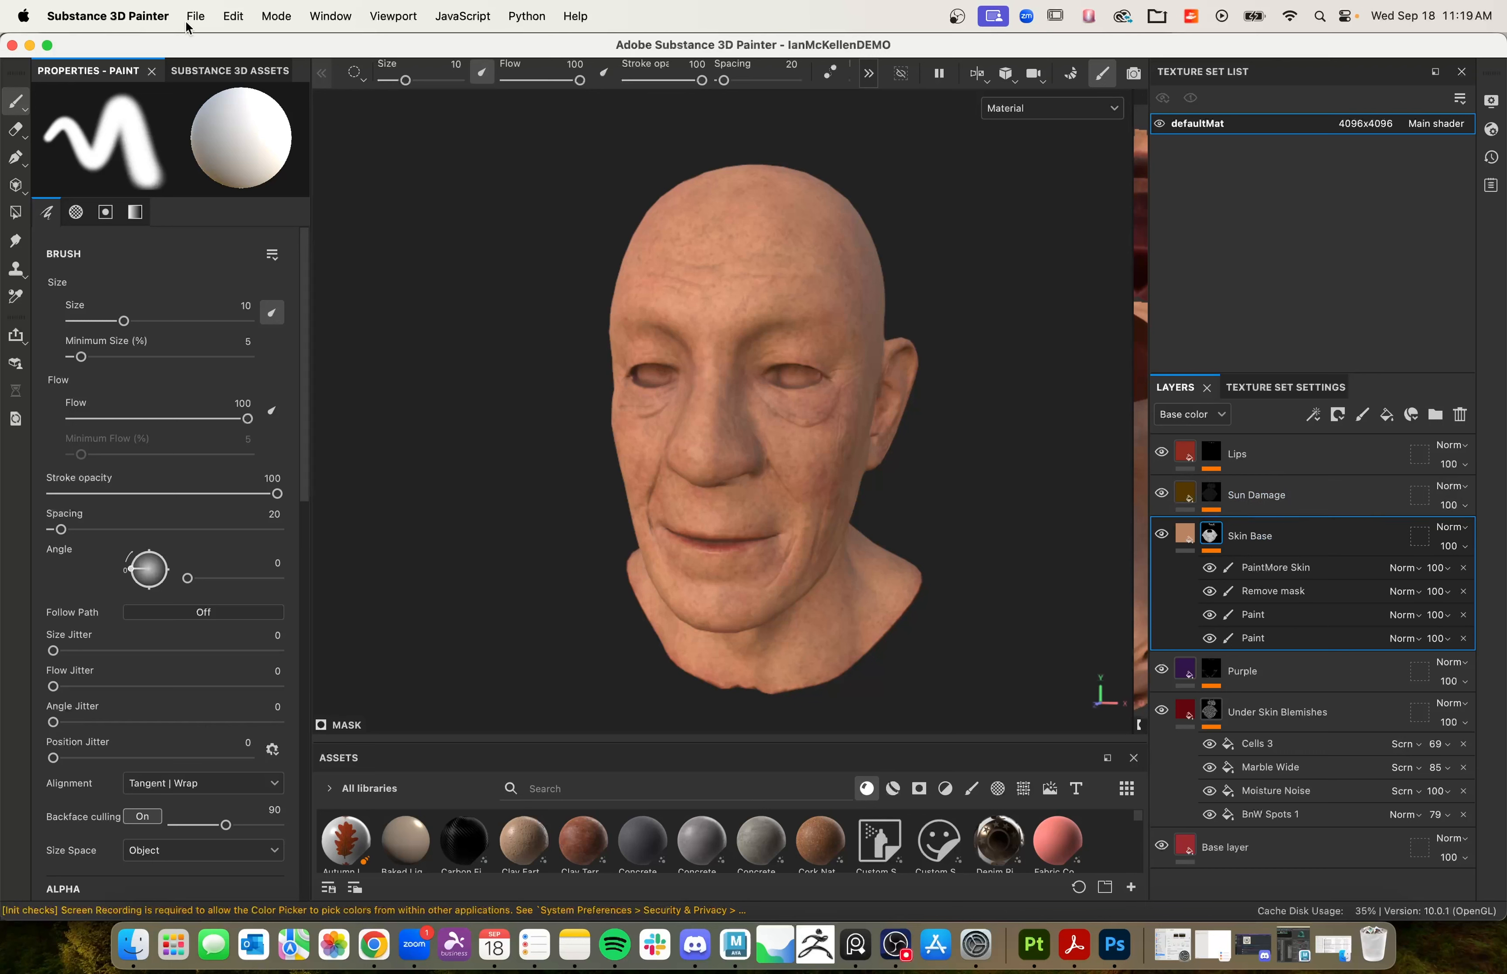
left_click_drag(479, 375, 521, 266, "alt")
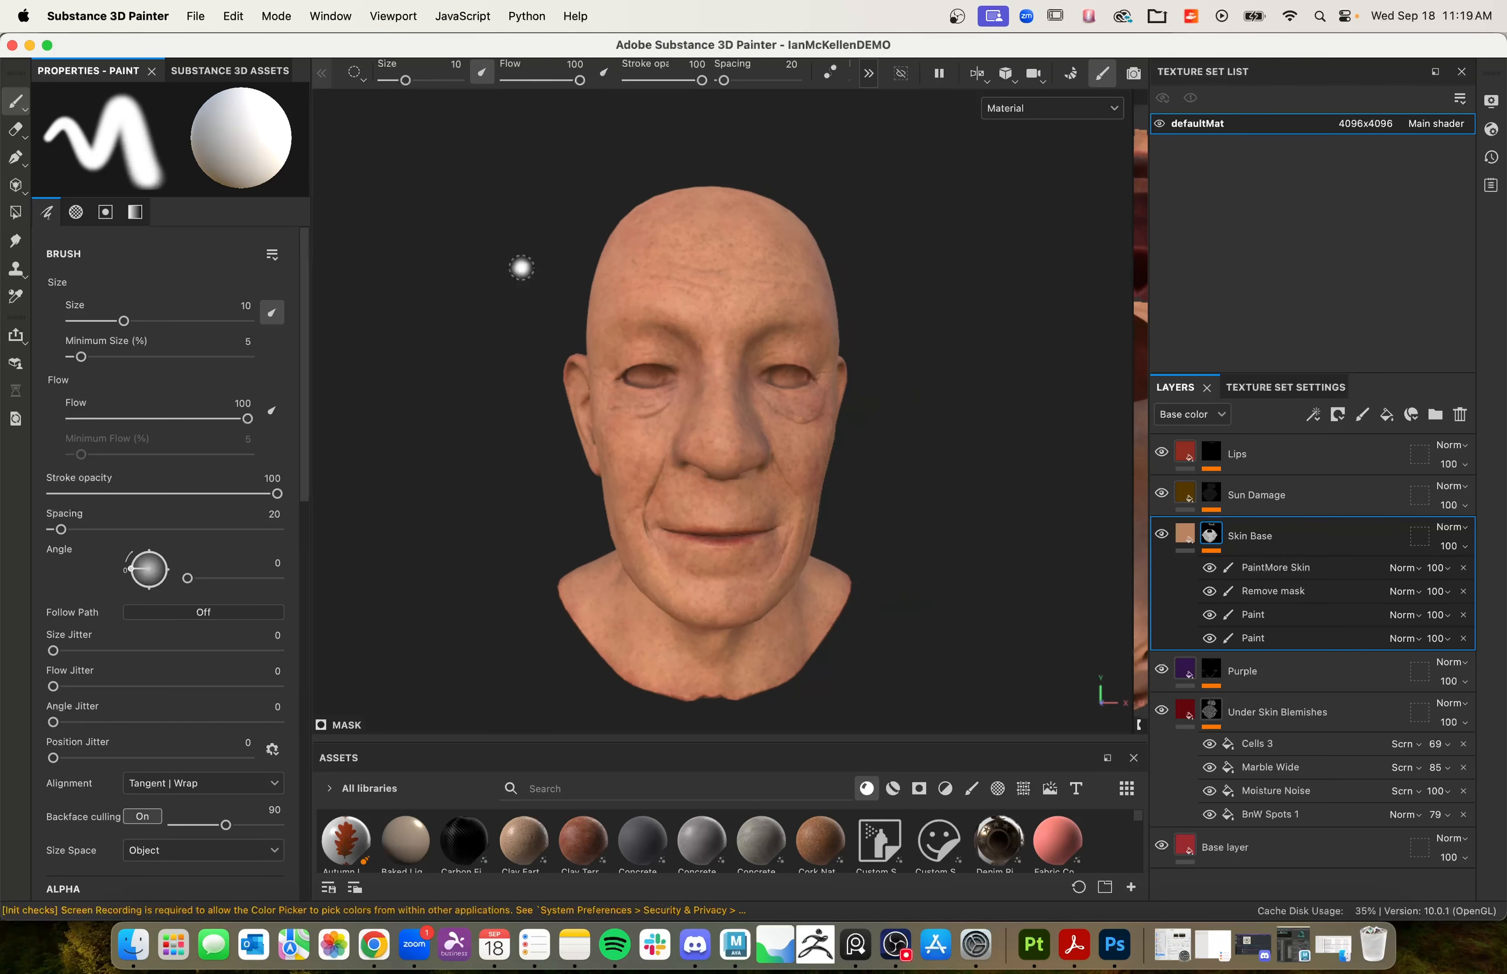
Step: Open the texture export settings for the head project
left_click(192, 24)
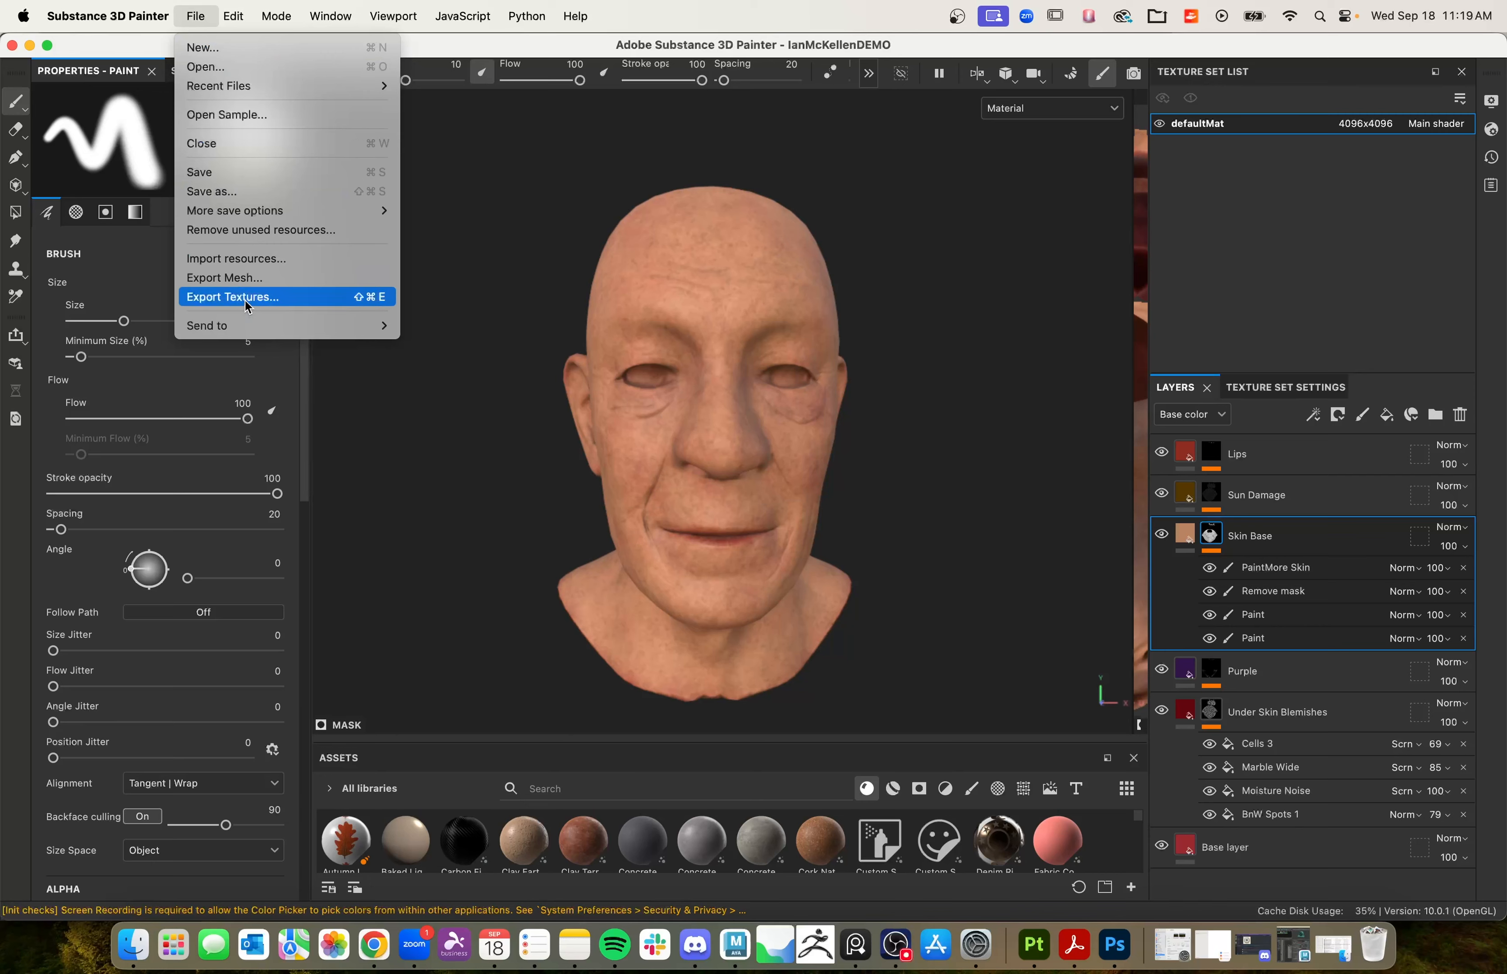
left_click(247, 299)
left_click_drag(684, 157, 671, 225)
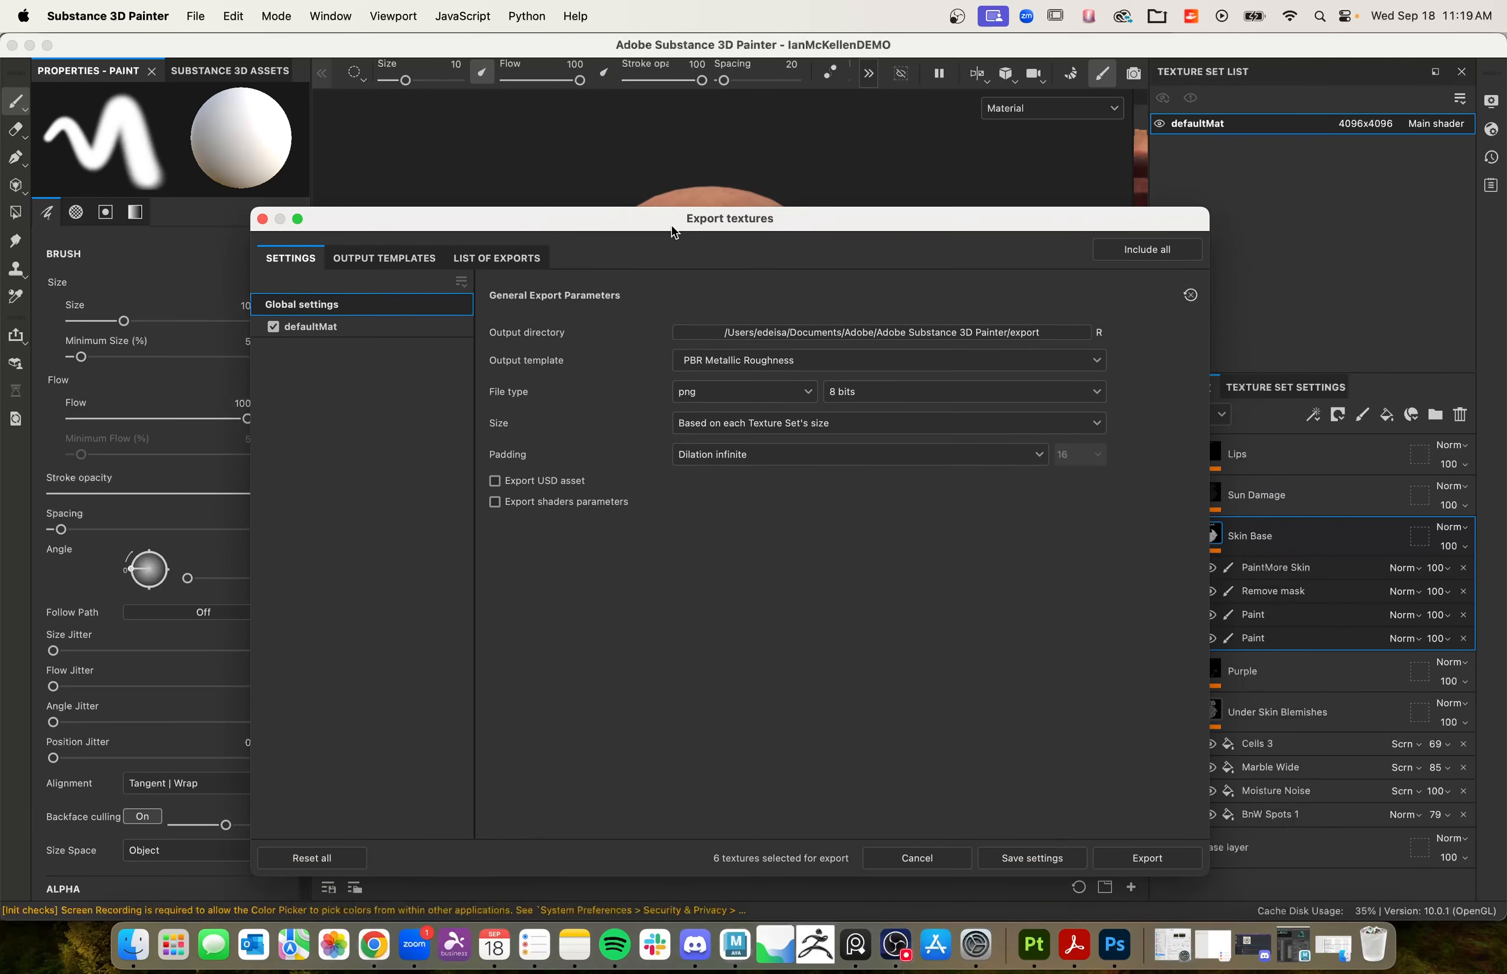
Step: Try to set the export output directory to the Substance Painter folder inside Desktop, InClass Demo, Week 4, Week 5
left_click(878, 336)
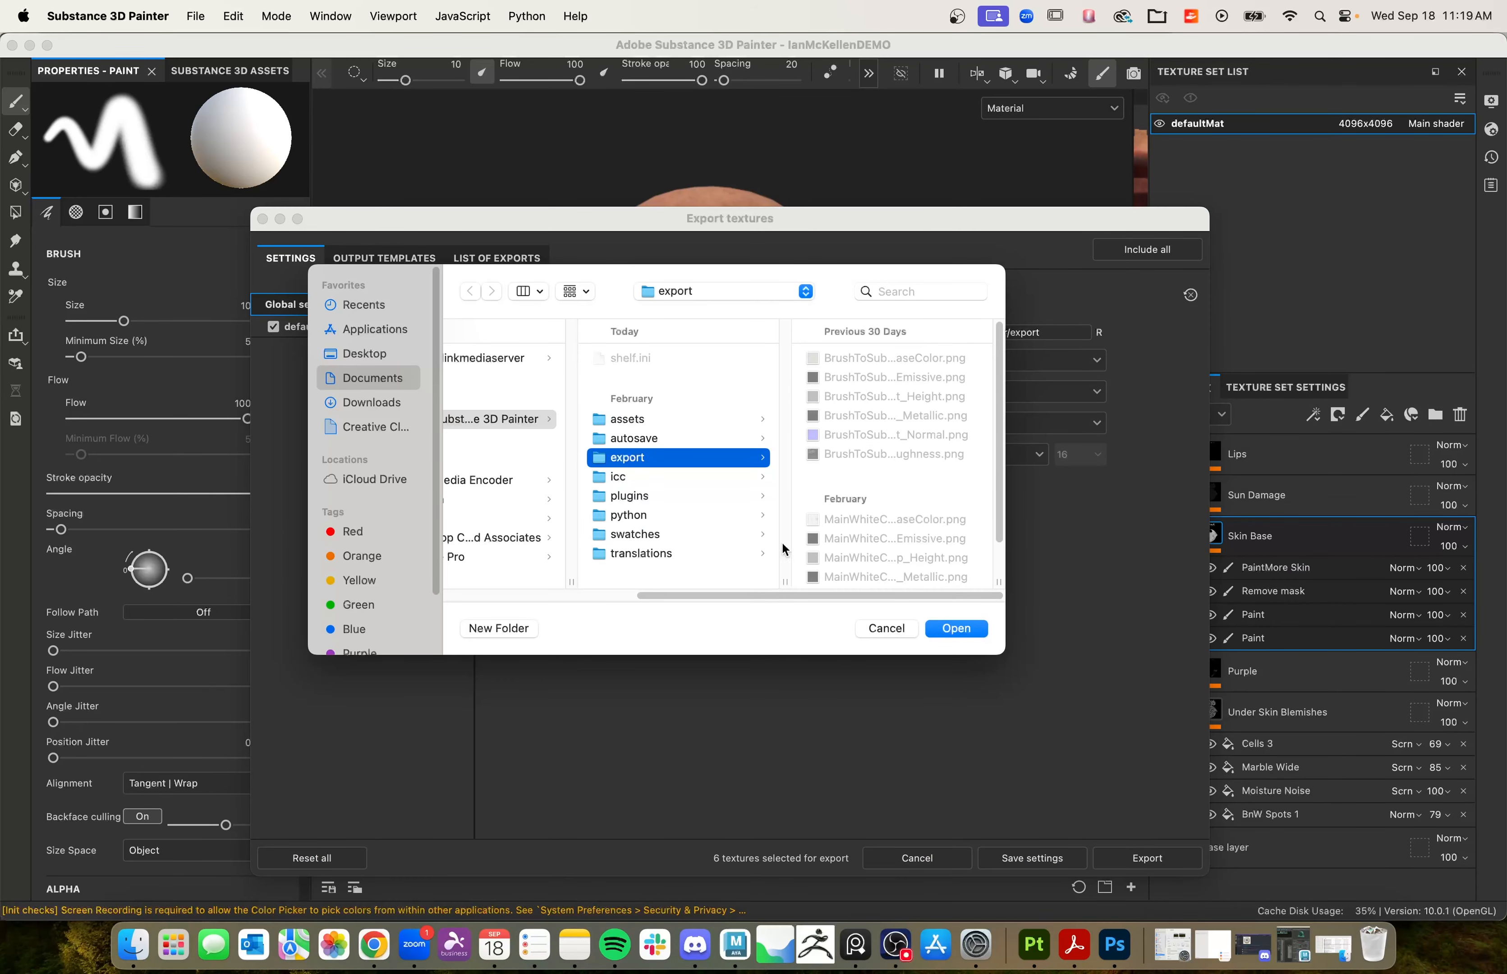
left_click(366, 352)
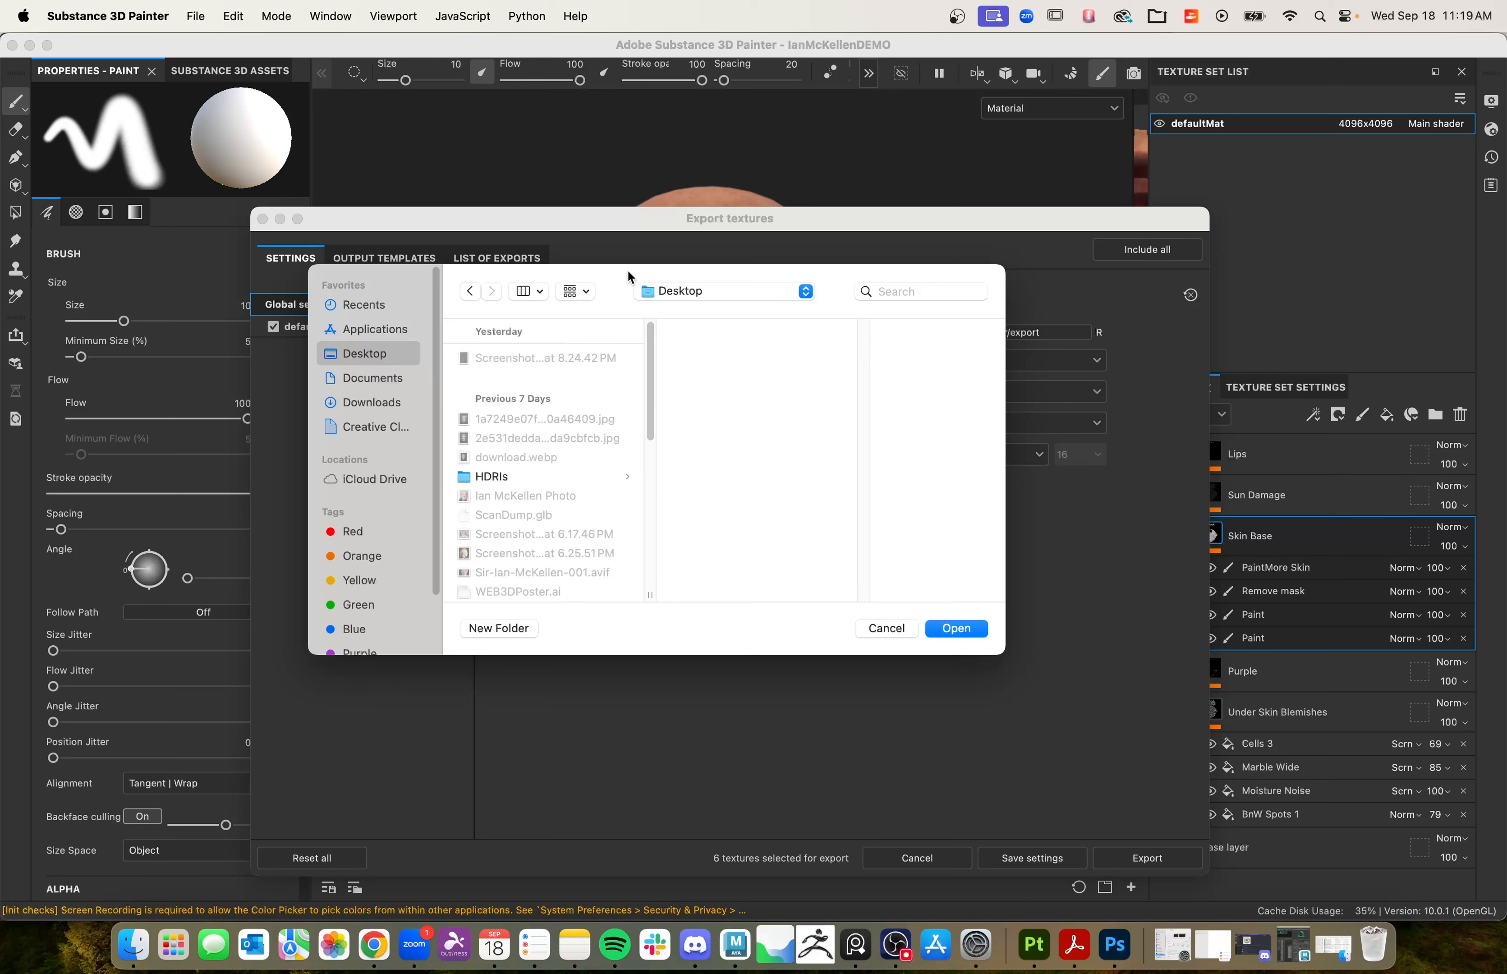
scroll(526, 470, "down", 5)
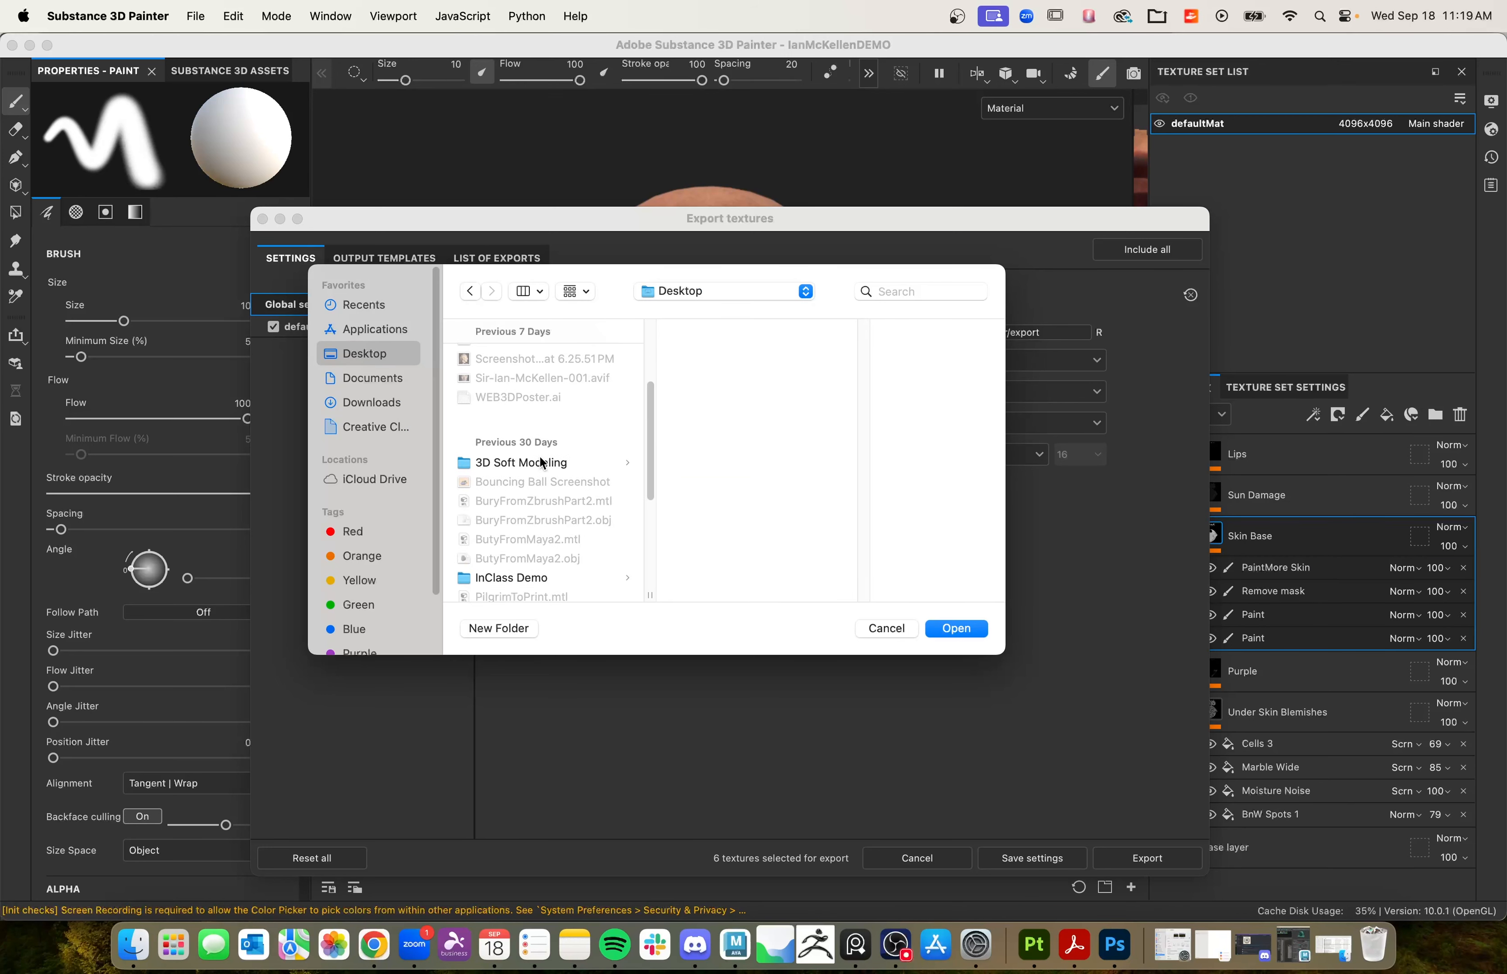
left_click(532, 578)
left_click(747, 357)
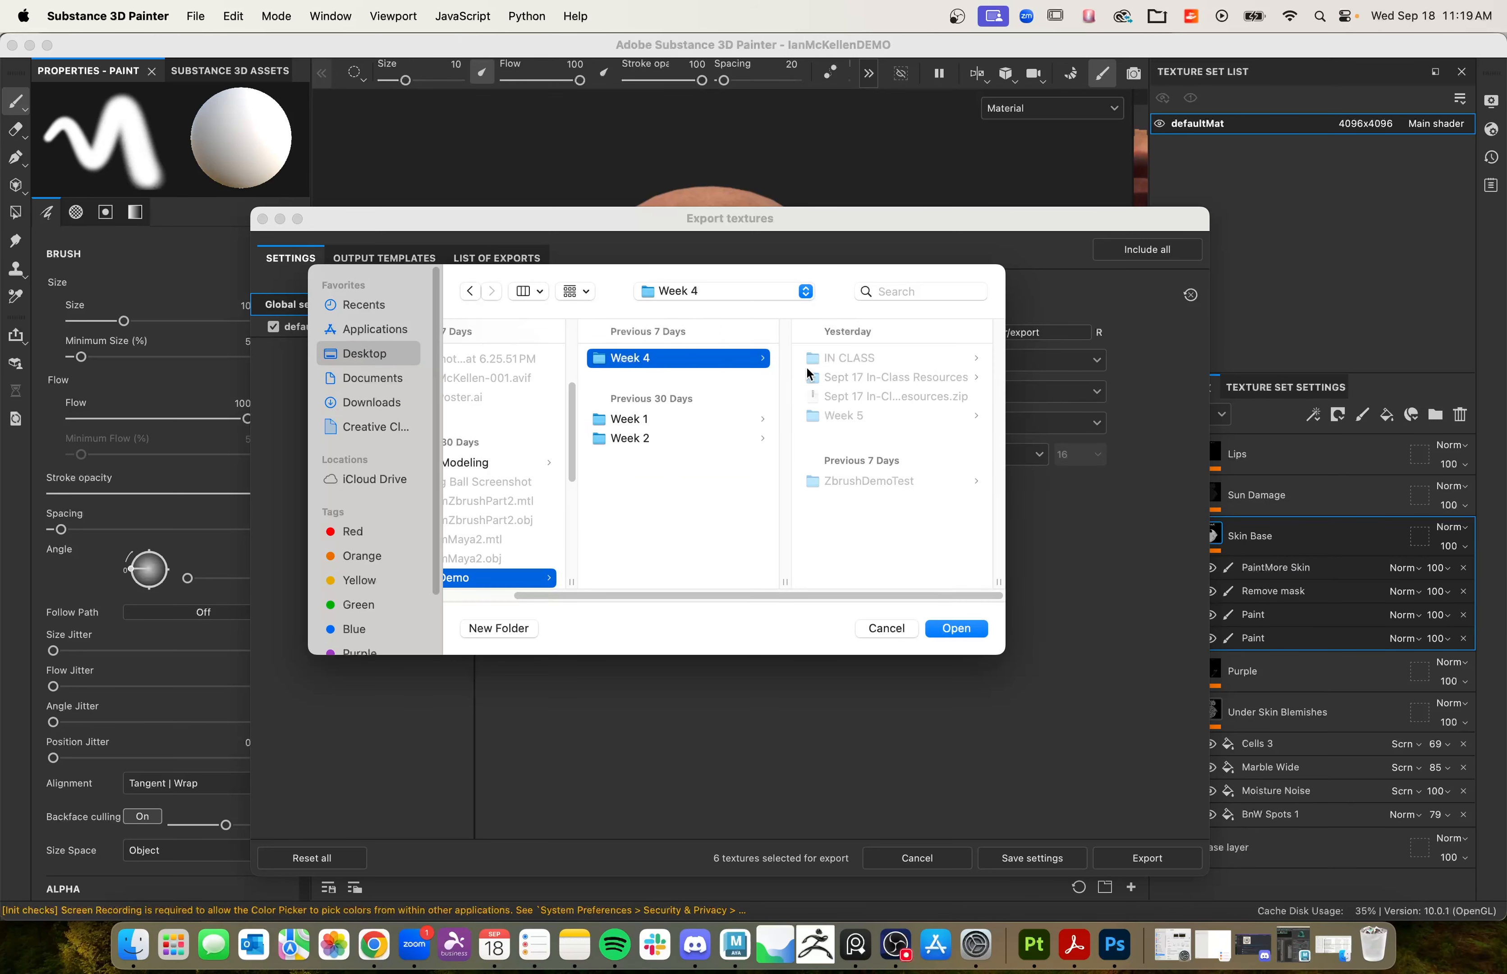
left_click(841, 415)
left_click(845, 420)
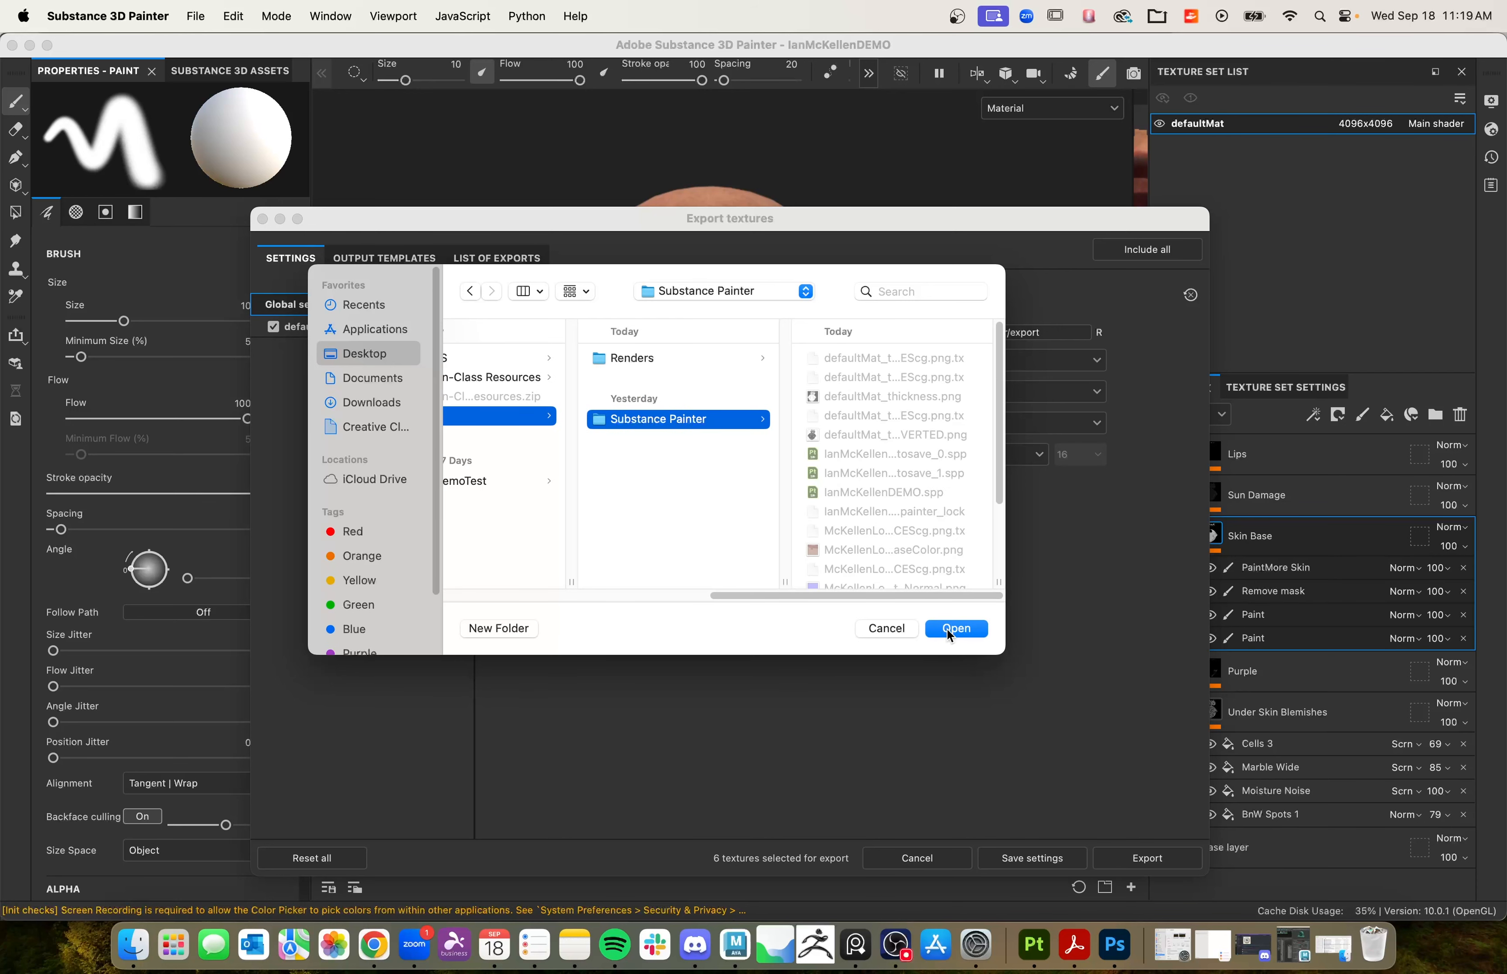
left_click(928, 631)
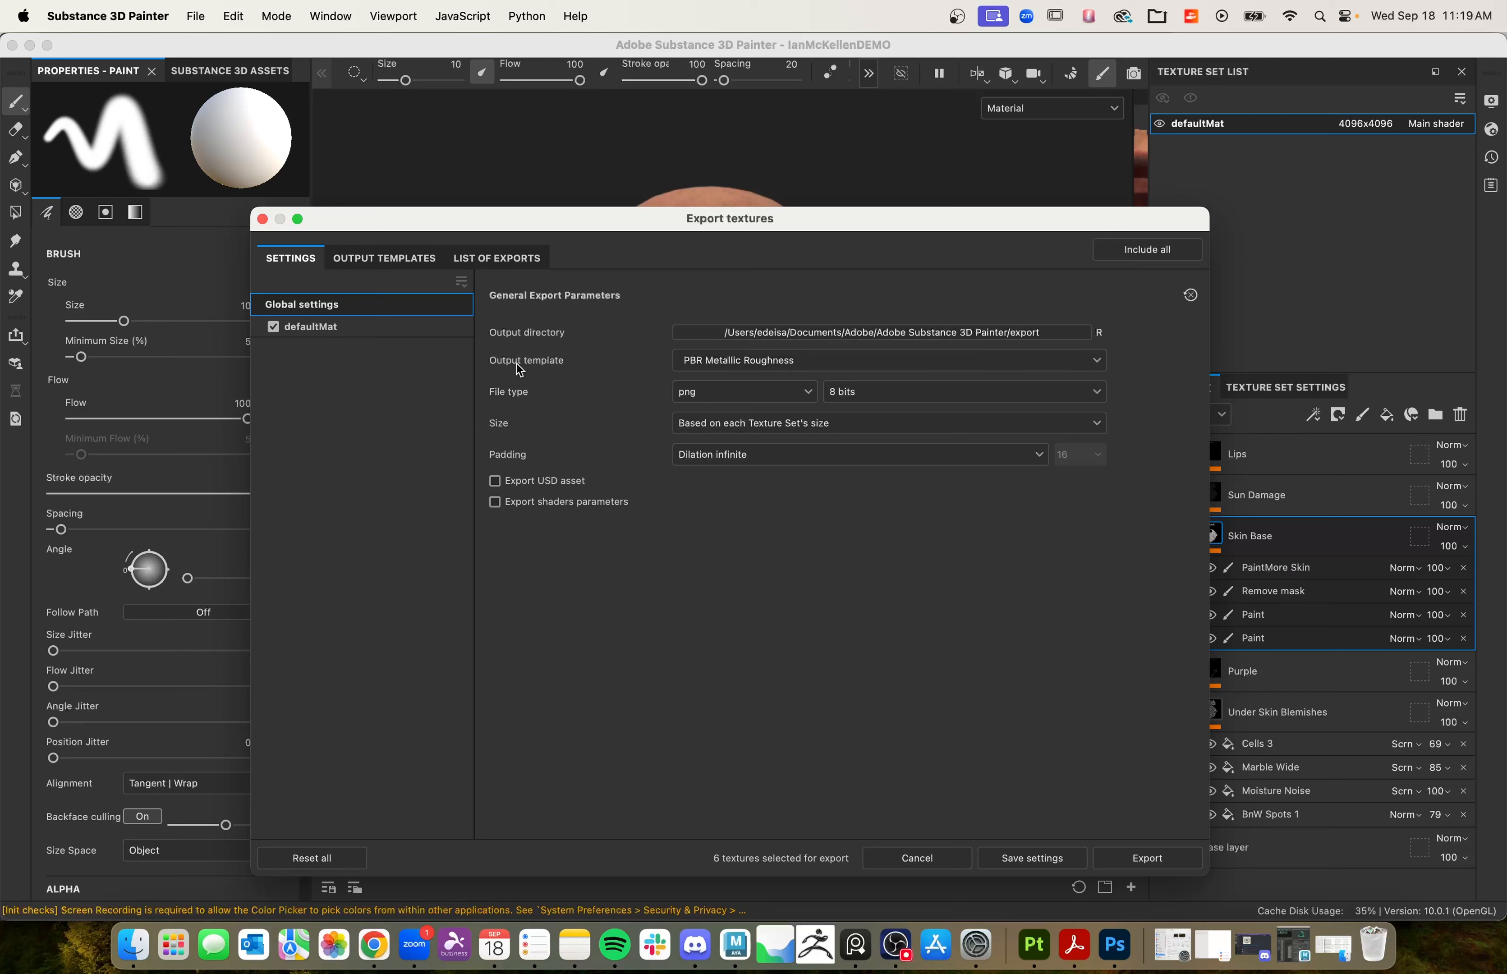
Step: Set the export's output template to Arnold (AiStandard)
left_click(772, 365)
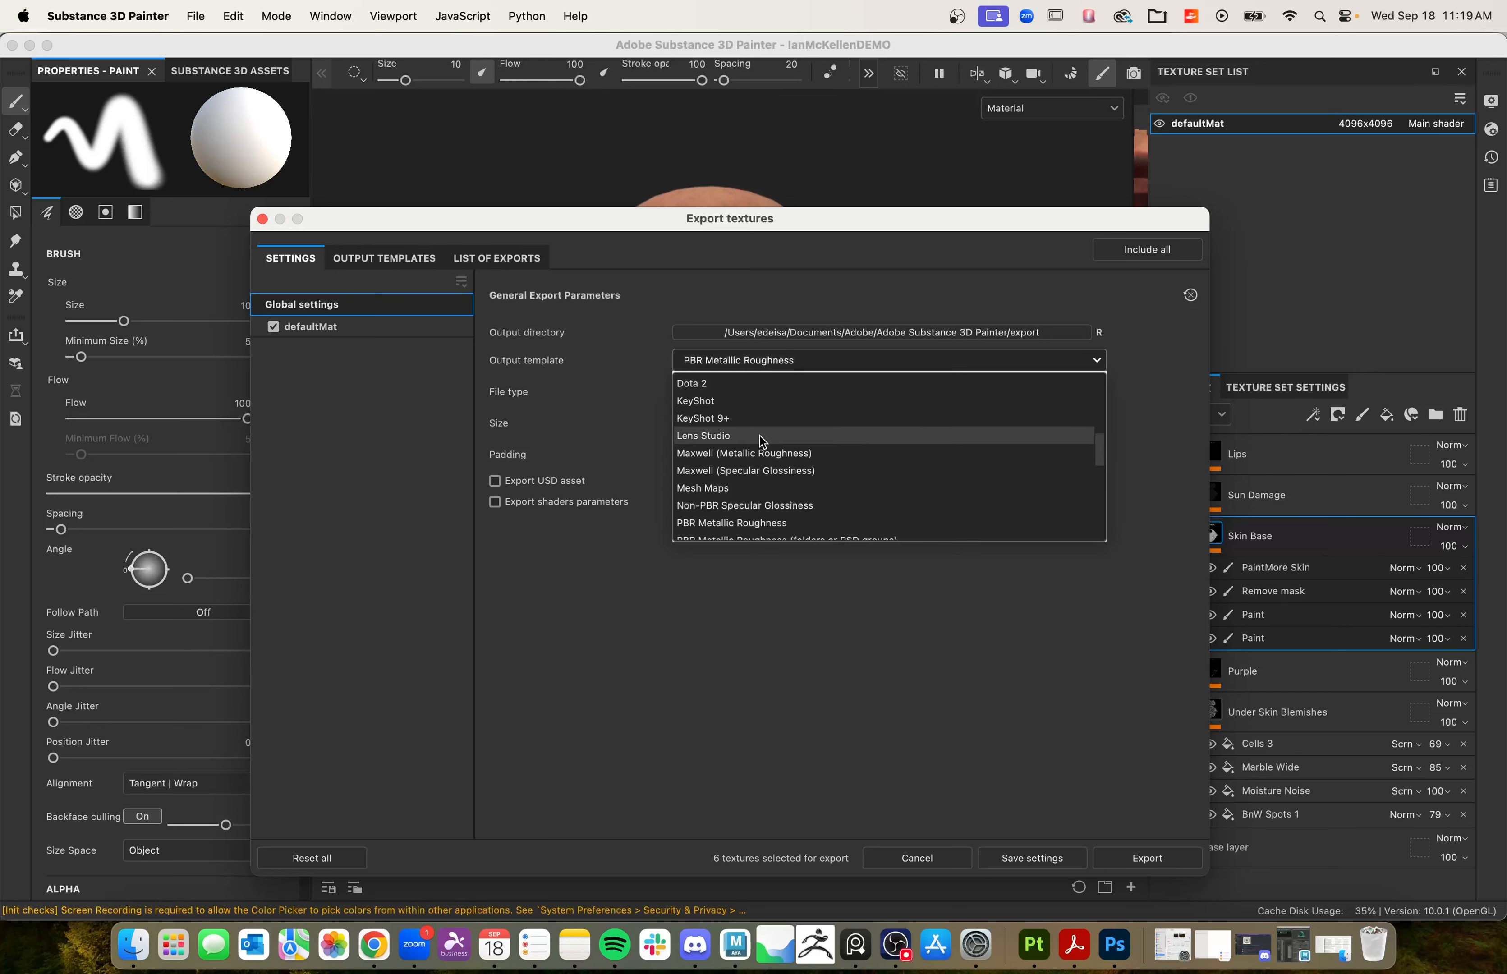
scroll(759, 437, "up", 8)
scroll(747, 437, "down", 3)
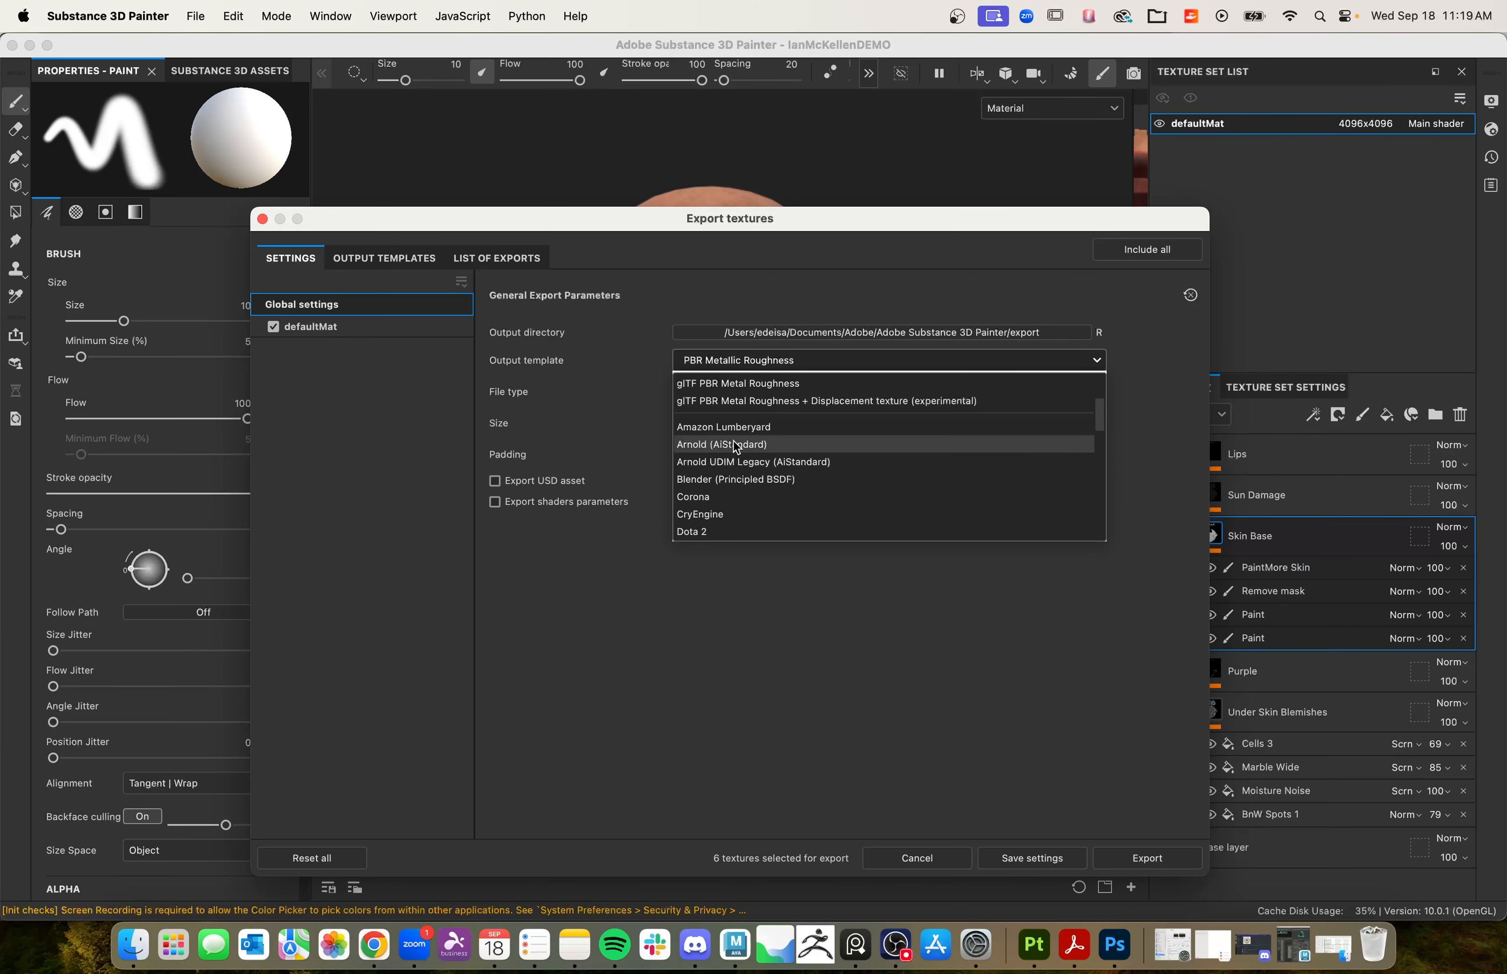
left_click(733, 443)
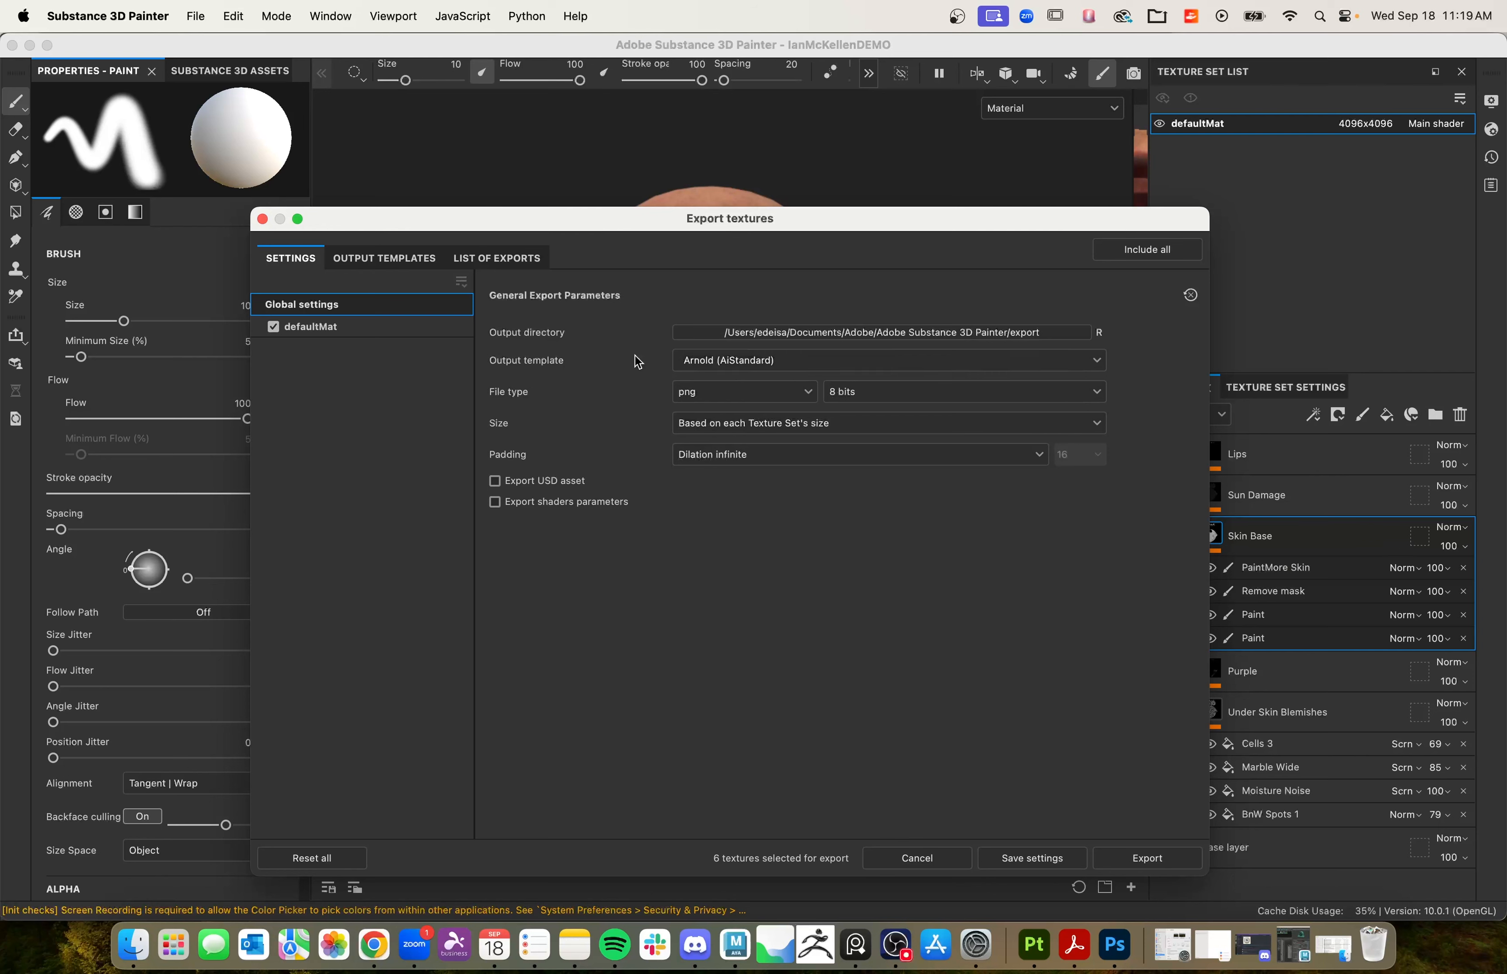
Step: Duplicate the Arnold (AiStandard) output template preset and keep the default name for the copy
left_click(390, 259)
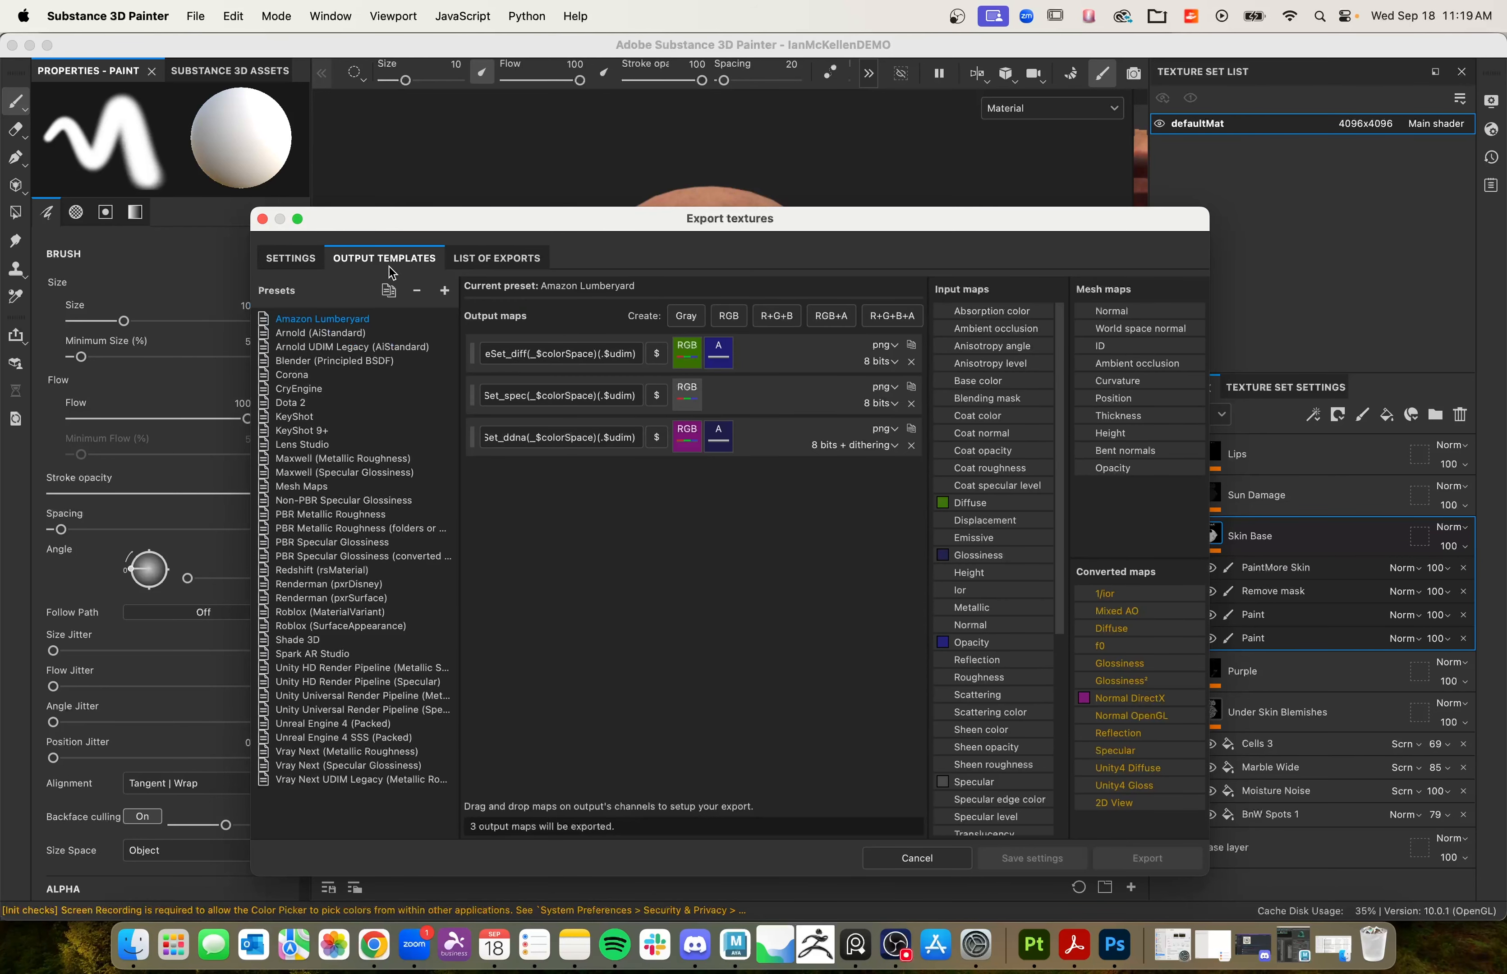
left_click(313, 334)
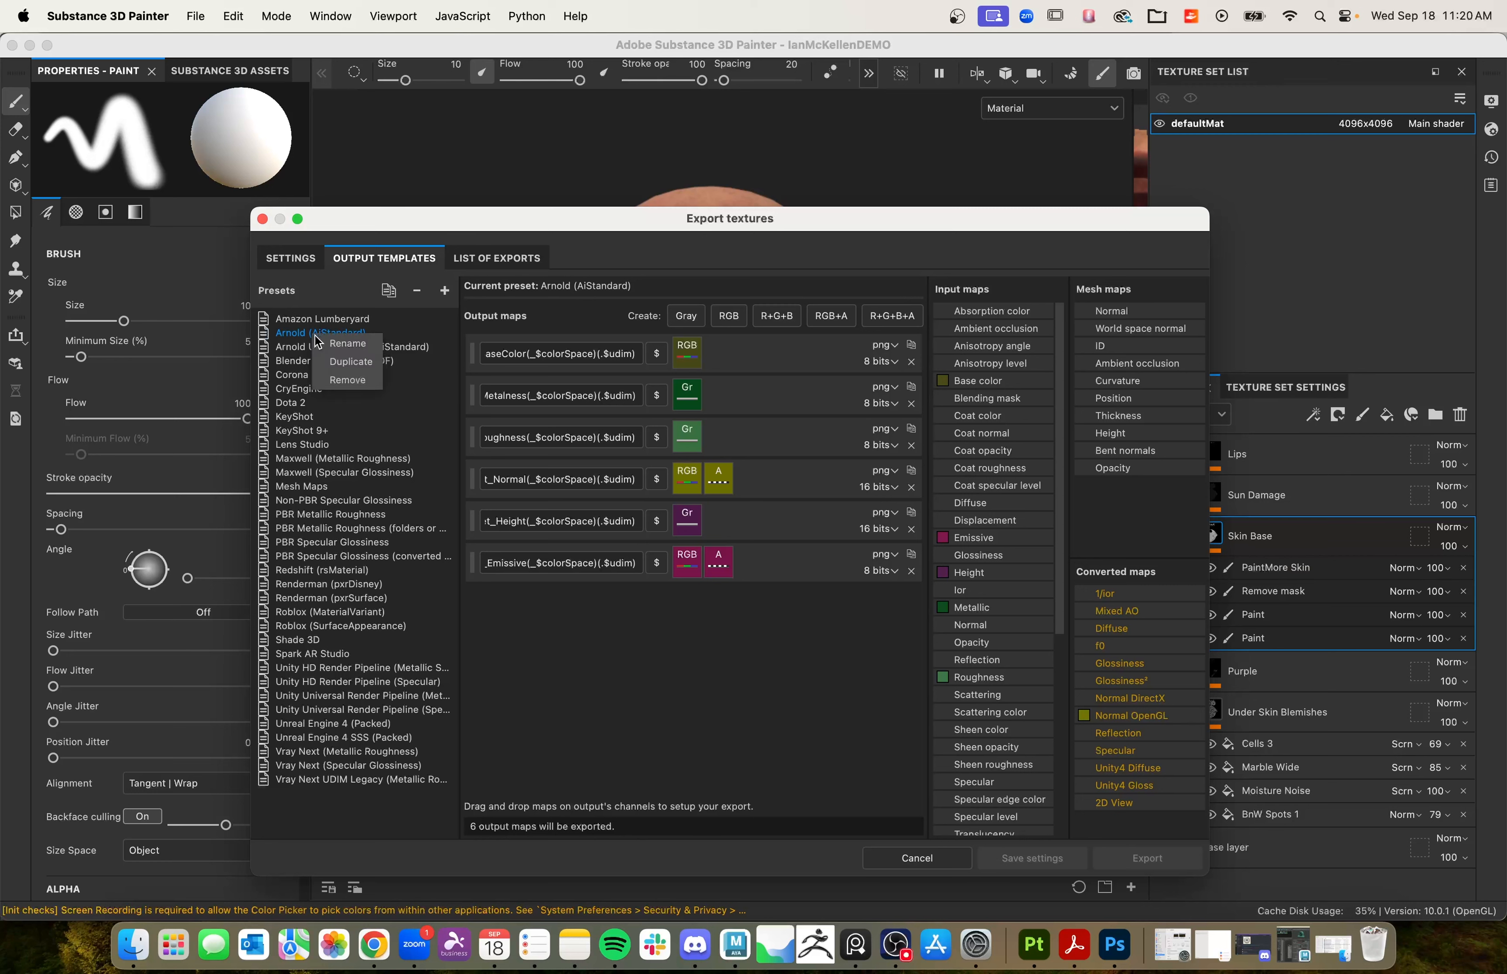
right_click(320, 338)
left_click(343, 362)
double_click(339, 793)
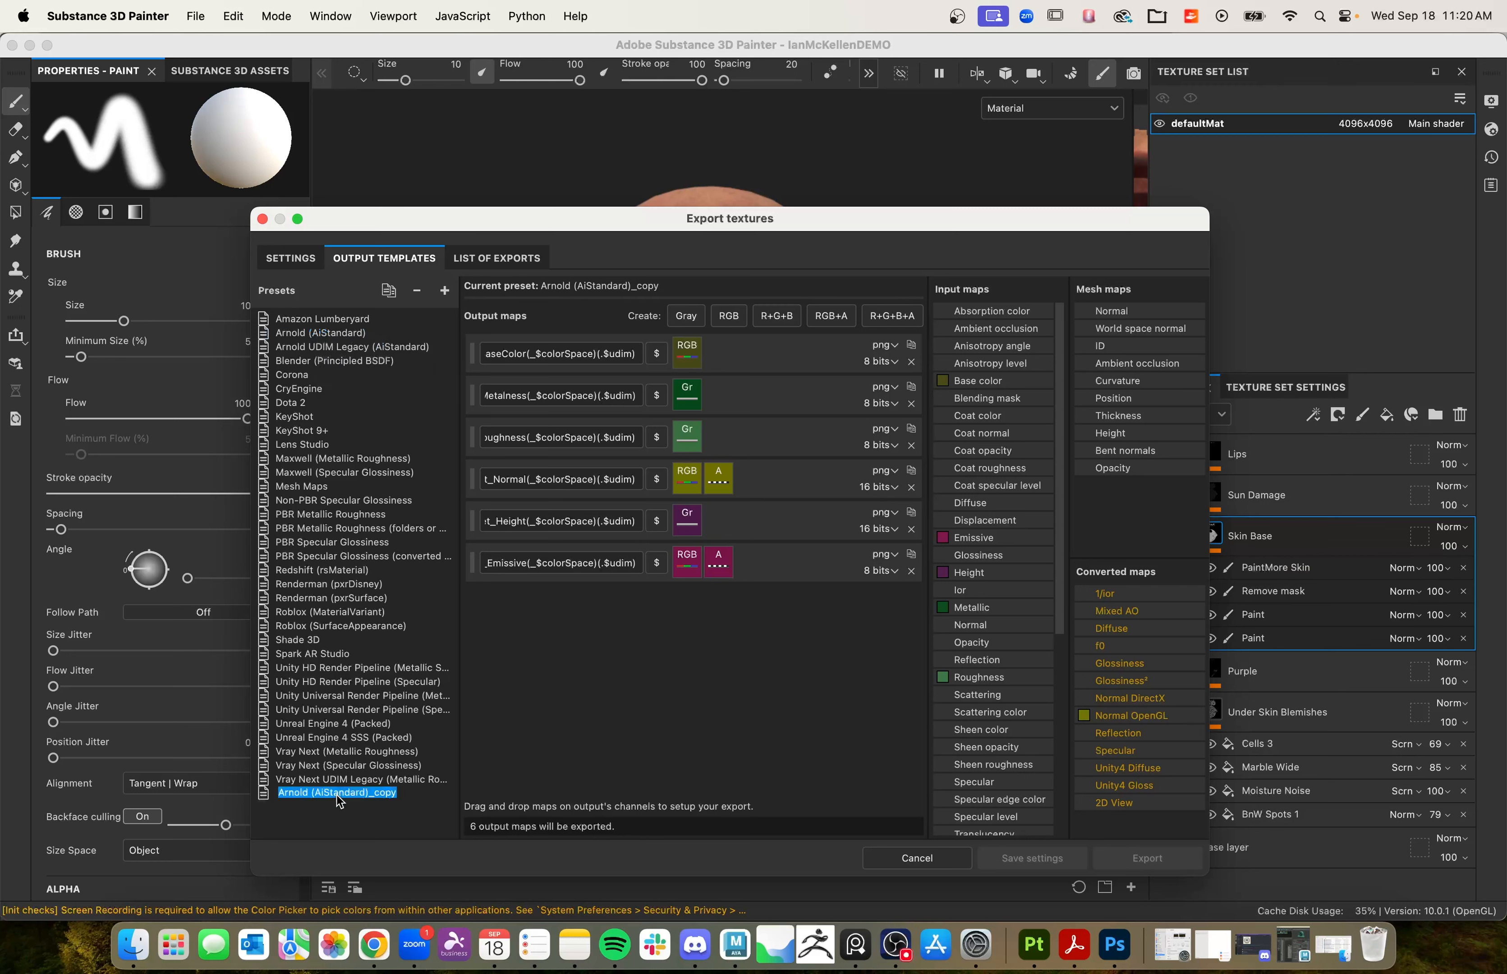
key("Return")
Step: Remove the Emissive, Height and Metalness output maps from the duplicated Arnold preset
left_click(912, 572)
left_click(911, 531)
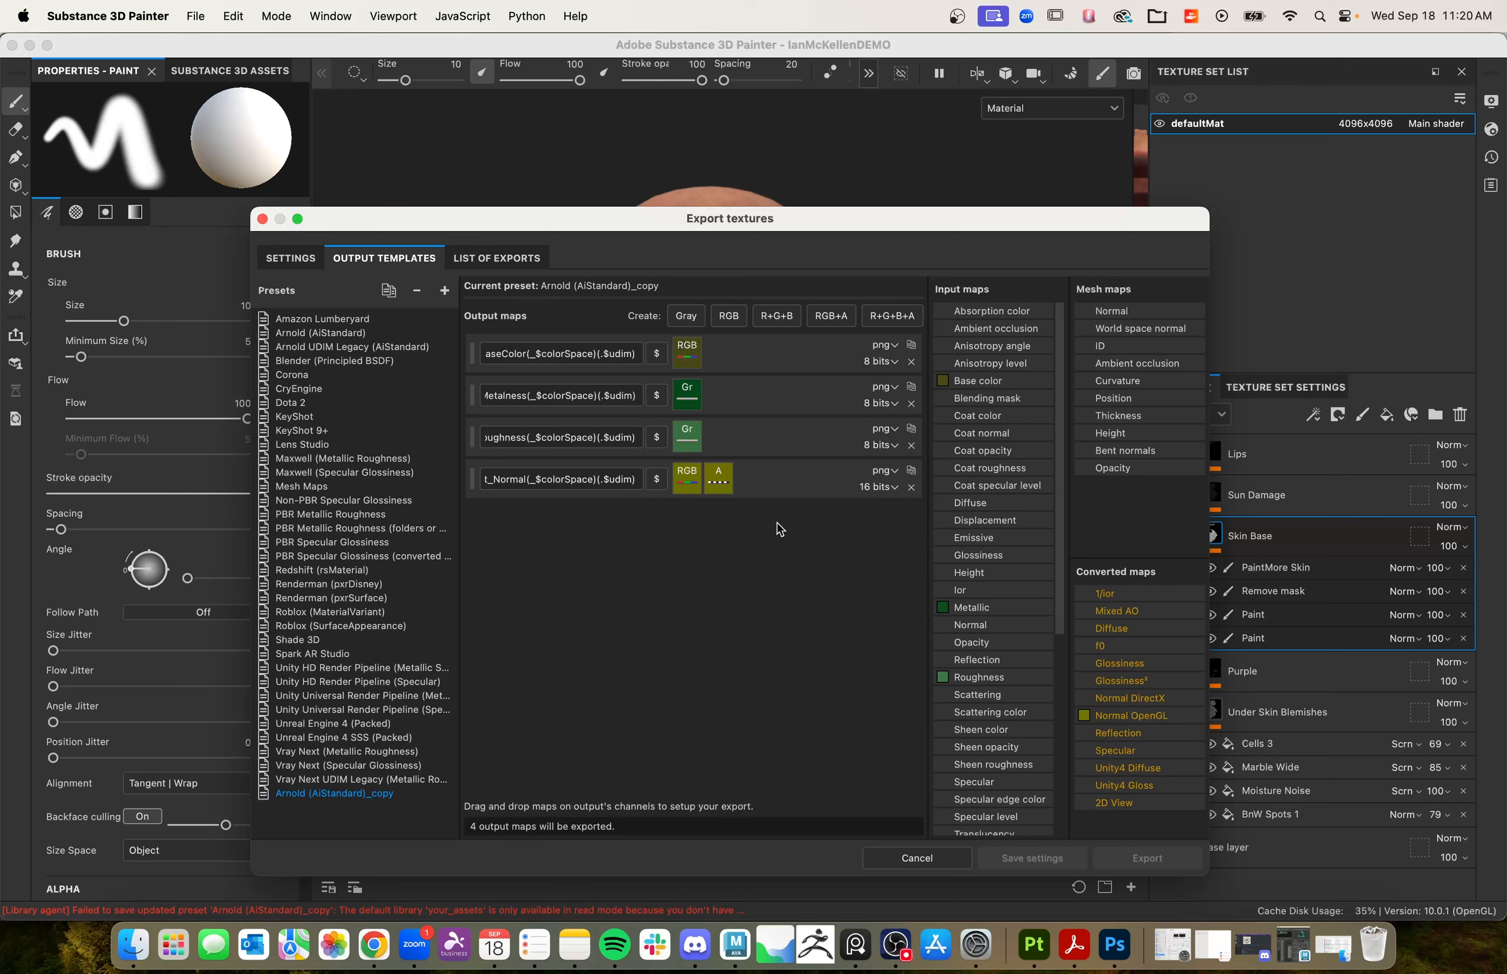
left_click(911, 403)
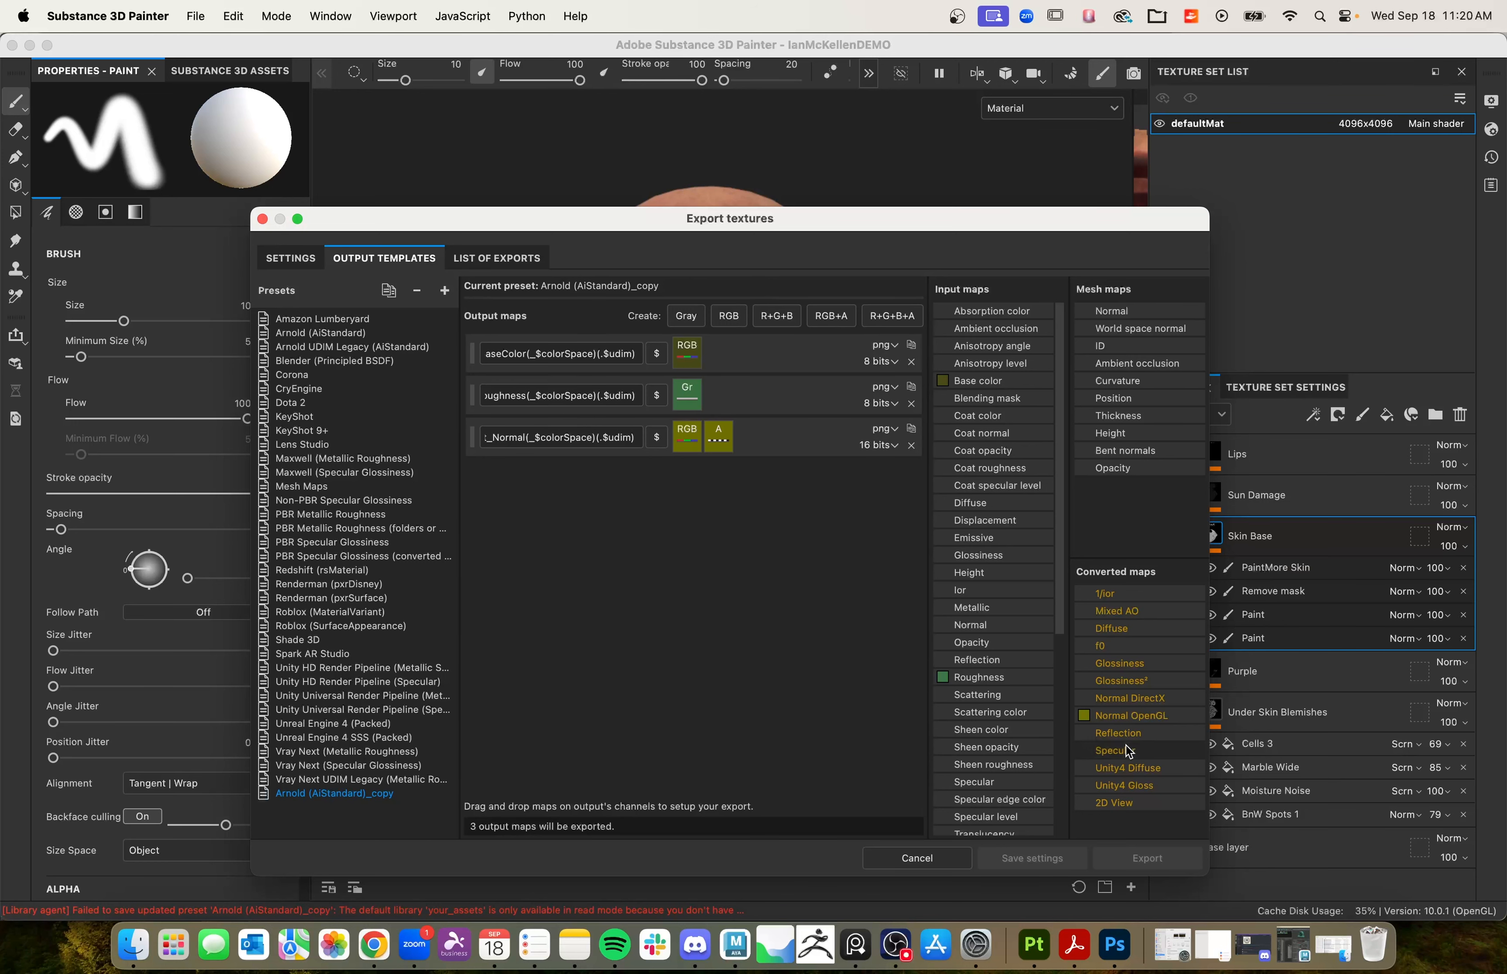
Step: Review the list of exports against the output maps in the duplicated Arnold preset
left_click(500, 261)
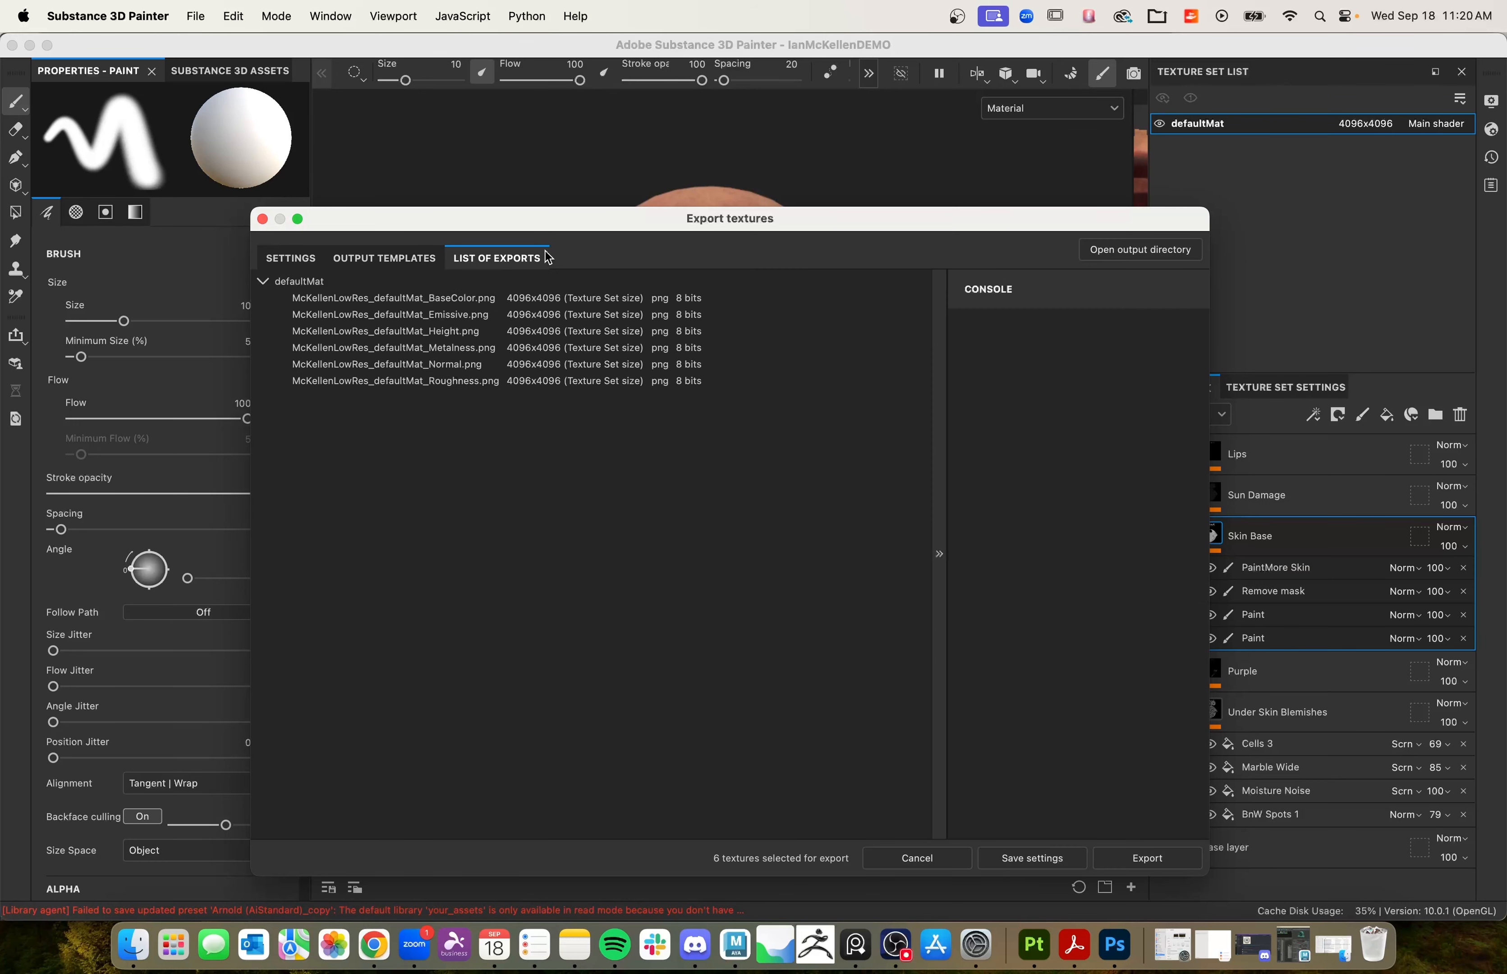
left_click(422, 256)
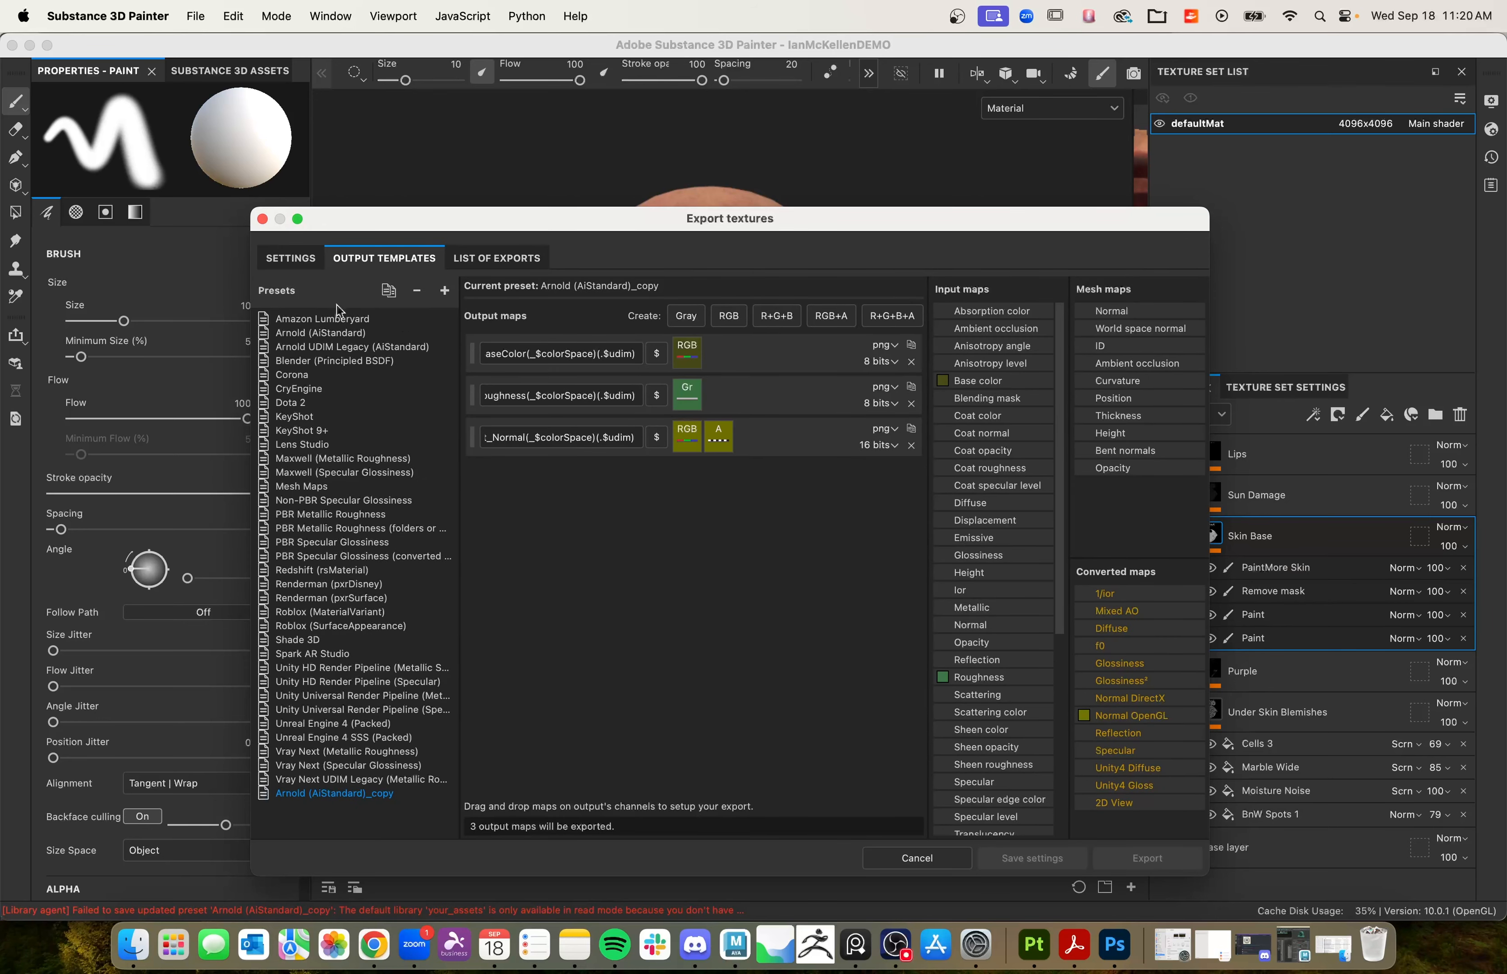
left_click(497, 258)
left_click(406, 259)
Step: Set the output template to Arnold (AiStandard)_copy and review which textures it would export
left_click(296, 263)
left_click(786, 366)
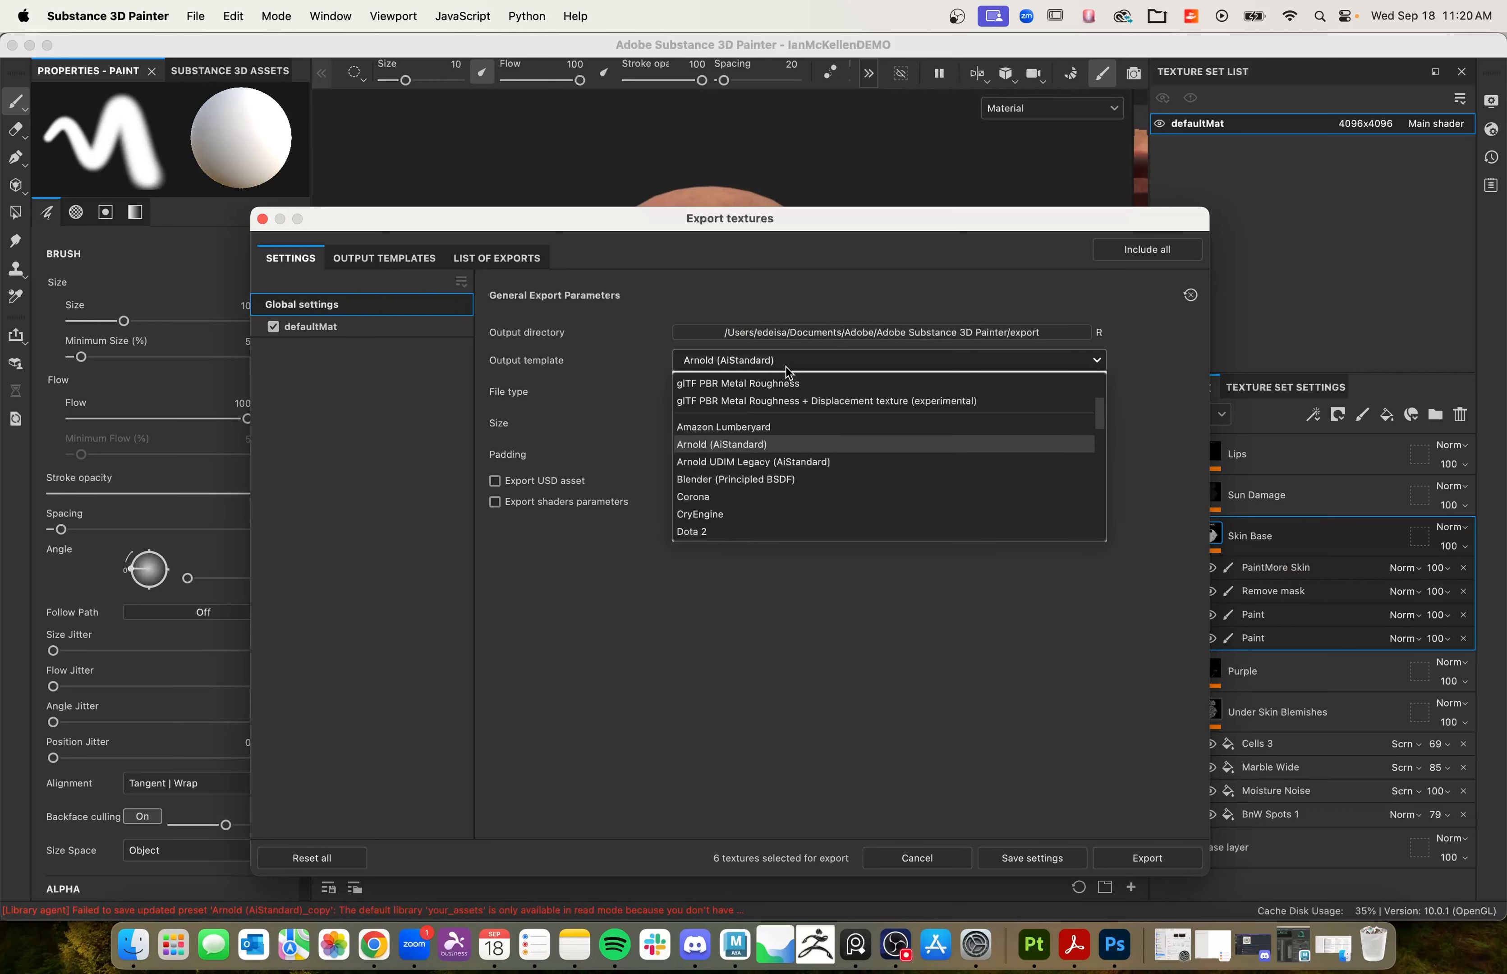
scroll(815, 532, "down", 10)
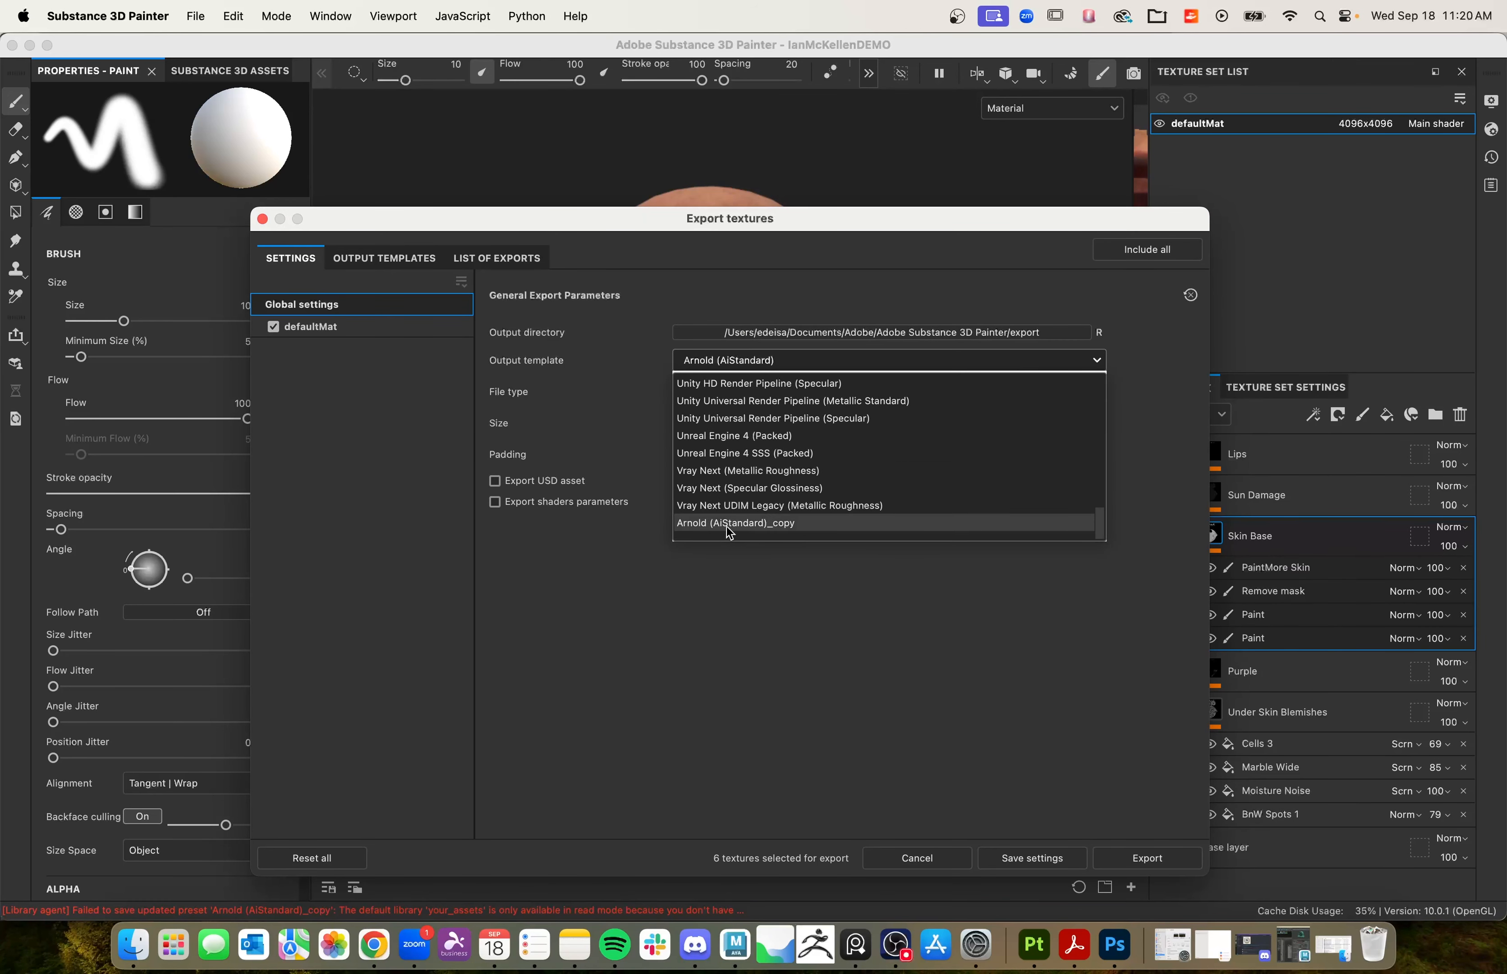
left_click(728, 525)
left_click(476, 259)
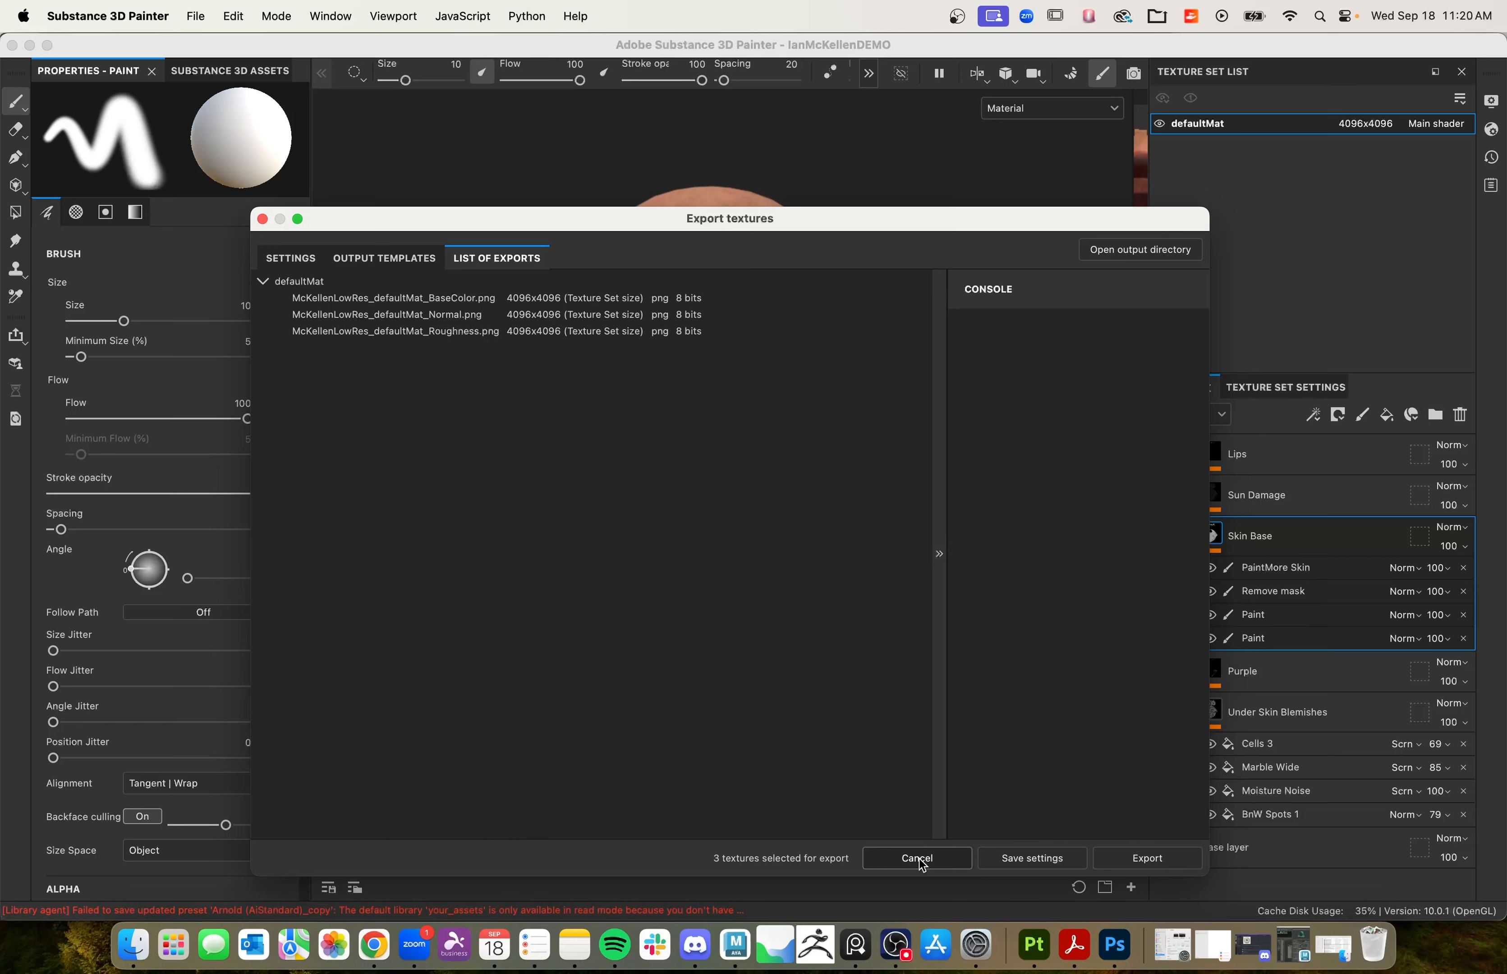
Step: Recheck the general export settings and cancel the texture export
left_click(293, 260)
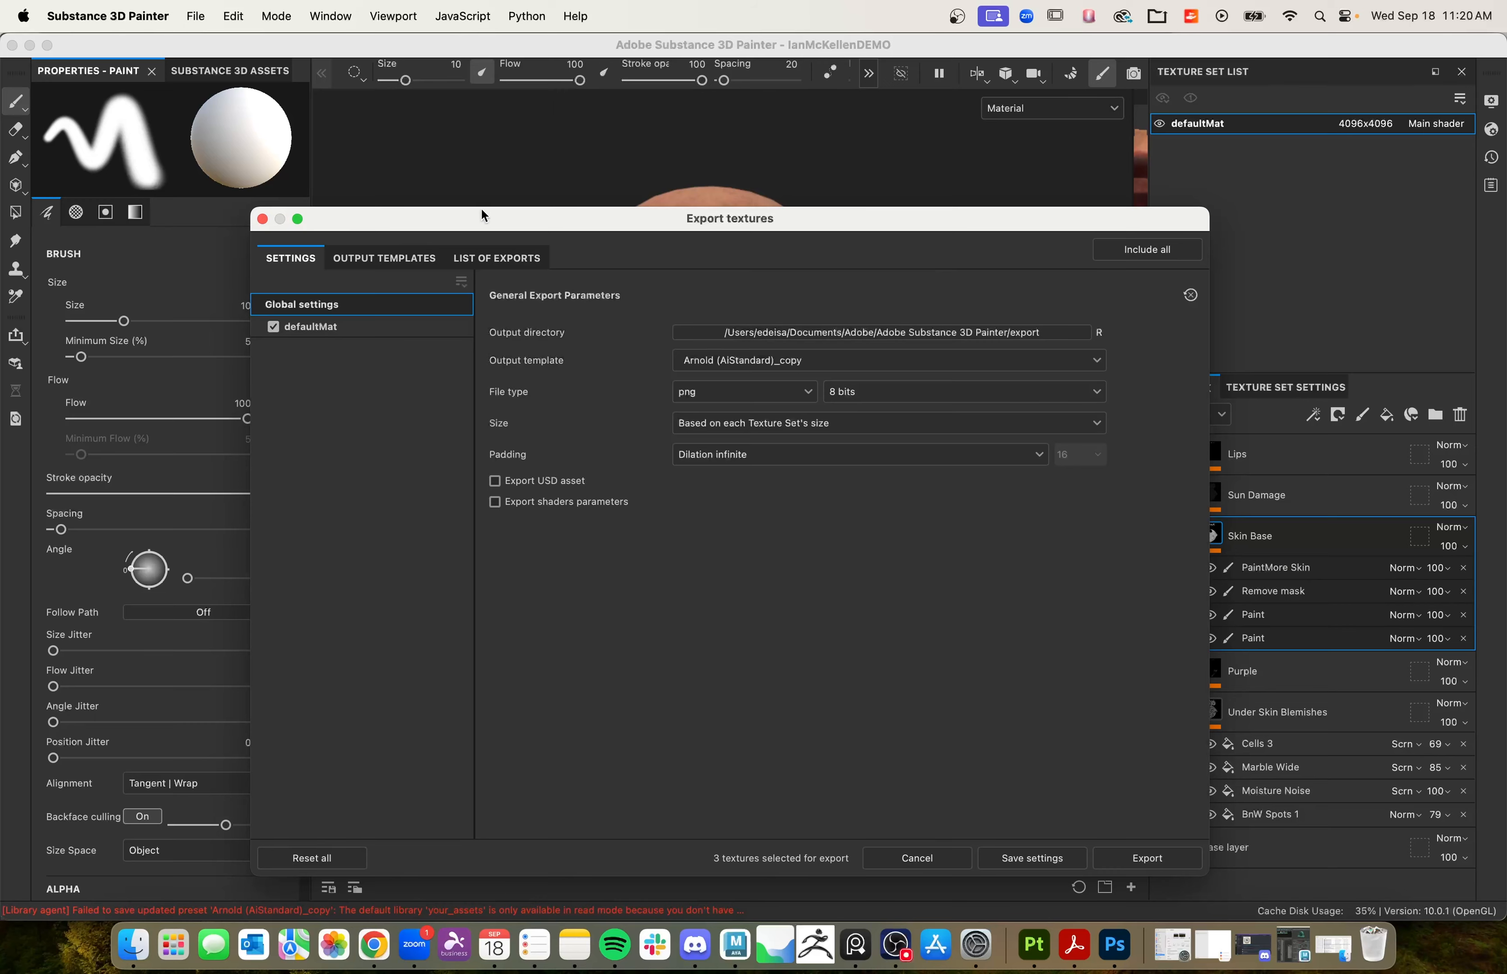
left_click_drag(481, 211, 504, 642)
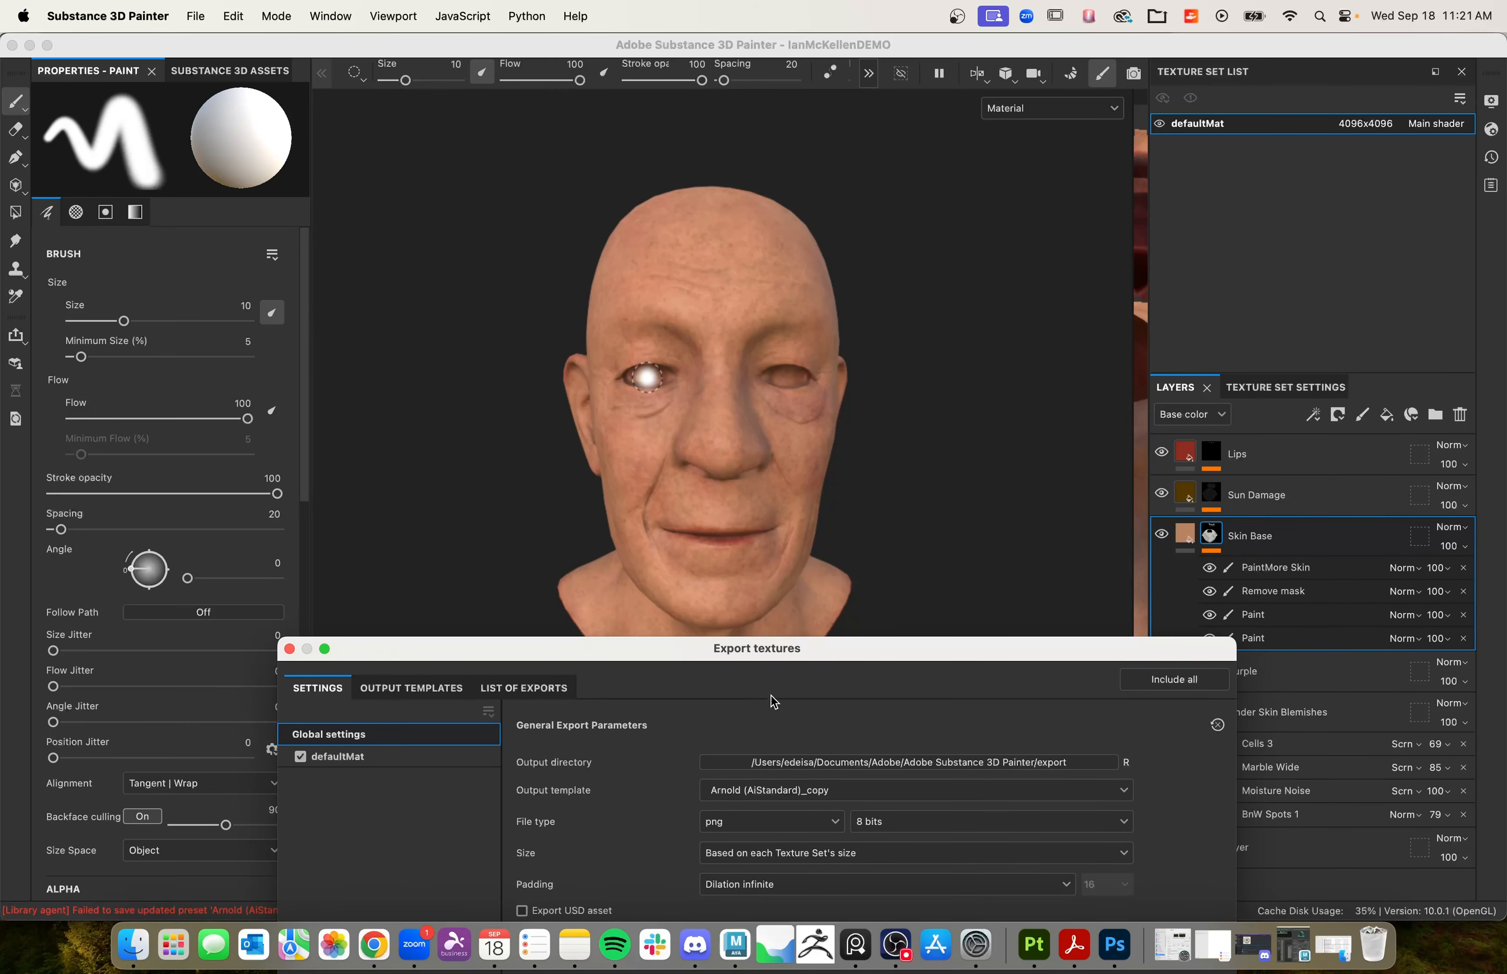
left_click_drag(760, 645, 790, 273)
left_click_drag(980, 279, 973, 204)
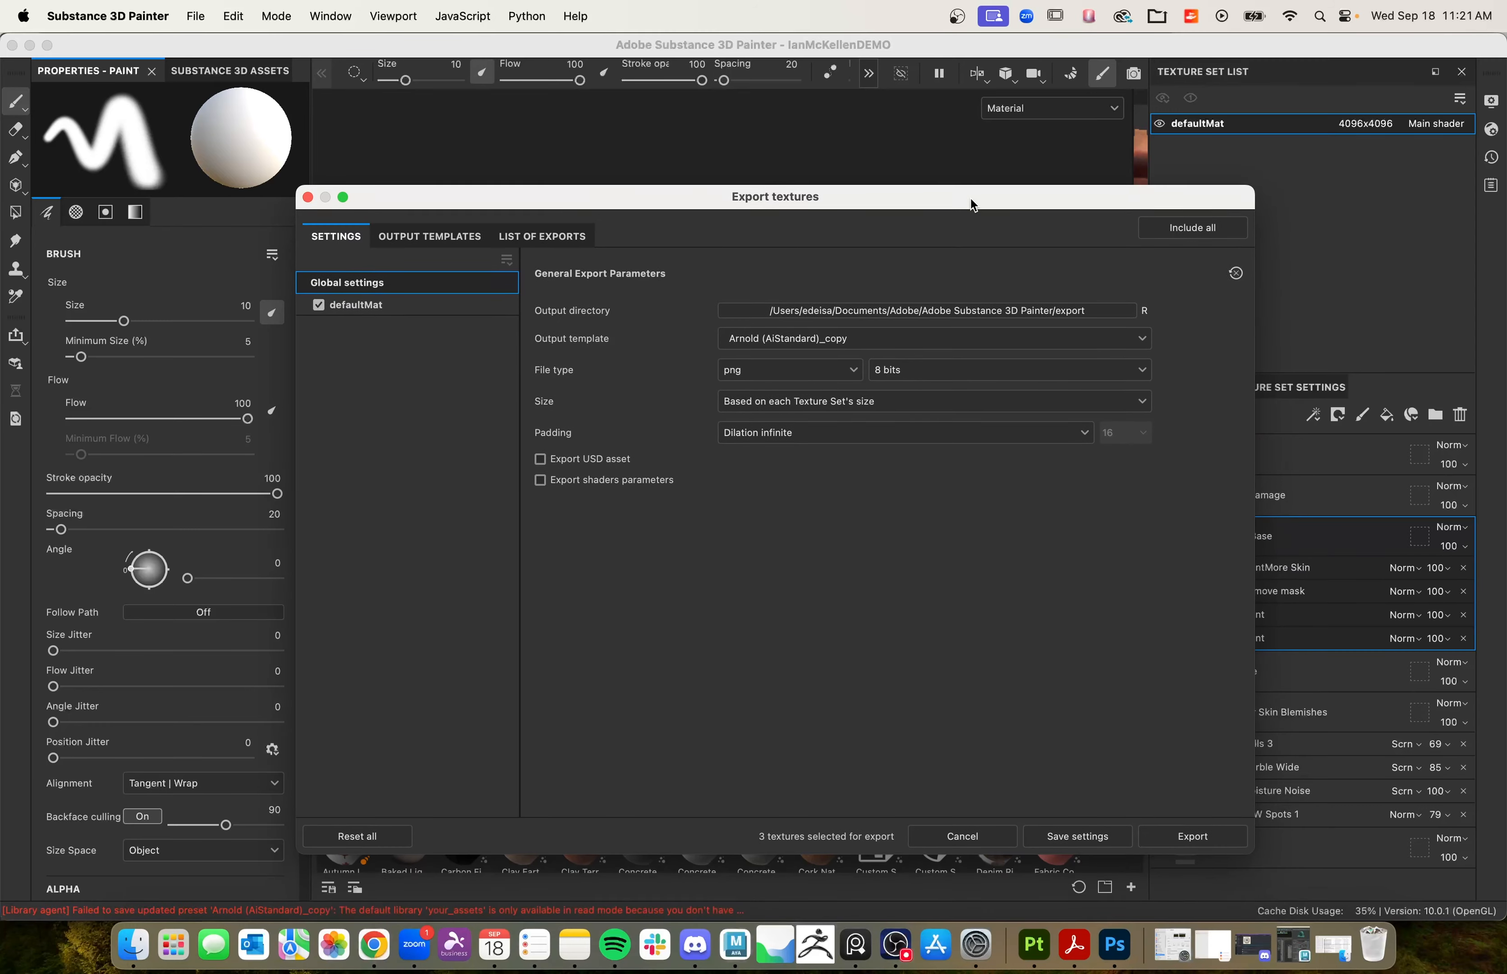
left_click(985, 833)
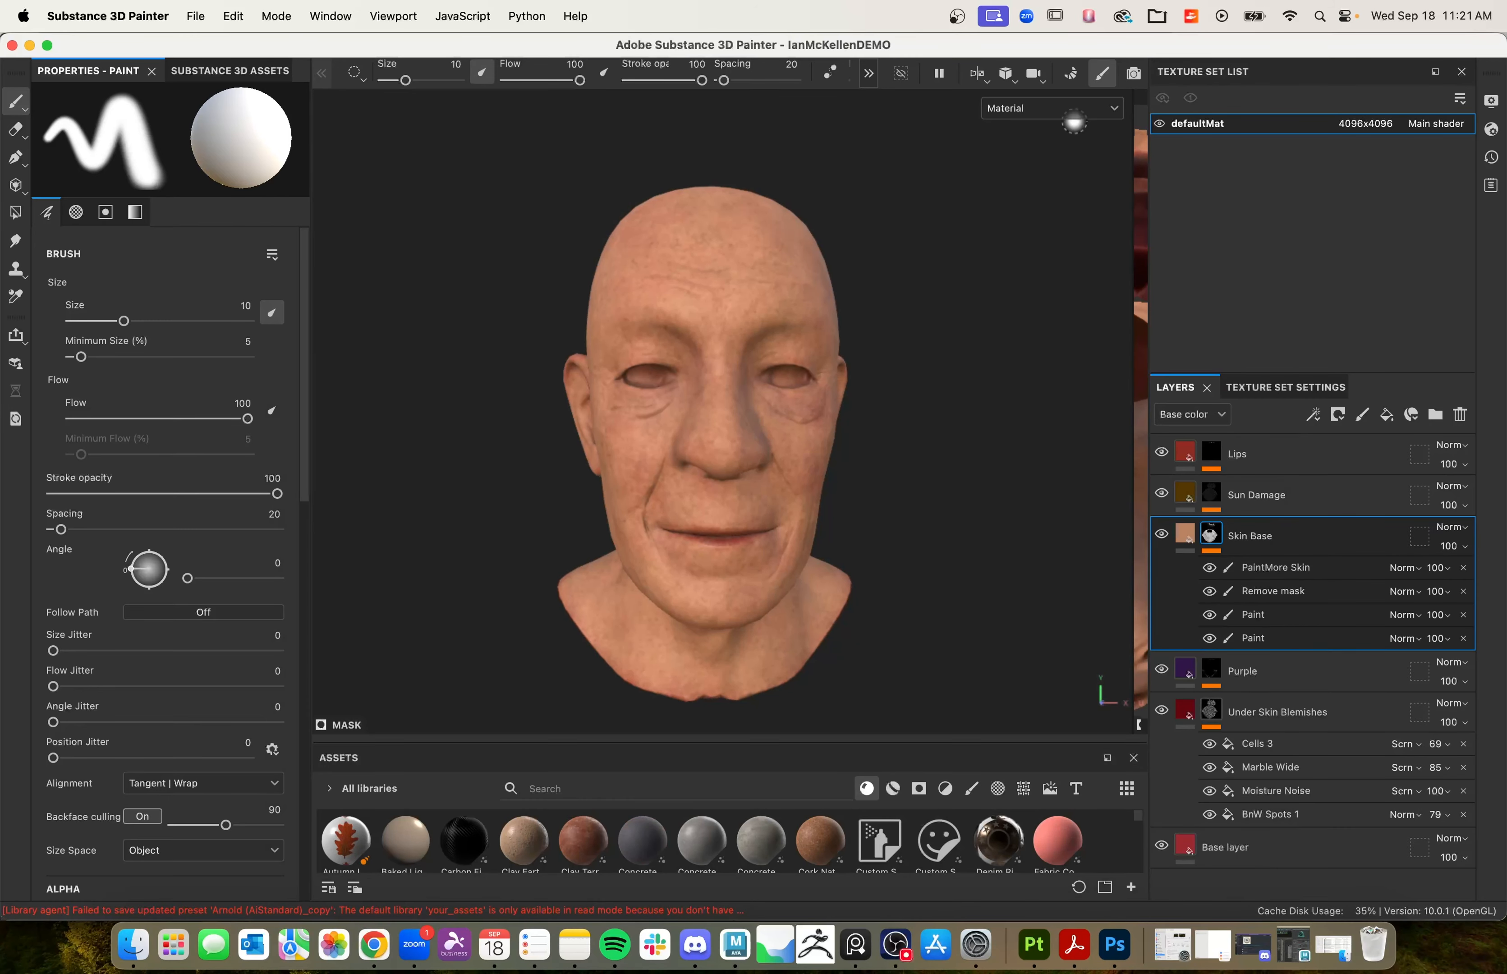
Step: Display the Thickness mesh map in the viewport and examine it on the head from the front and both sides
left_click(1064, 112)
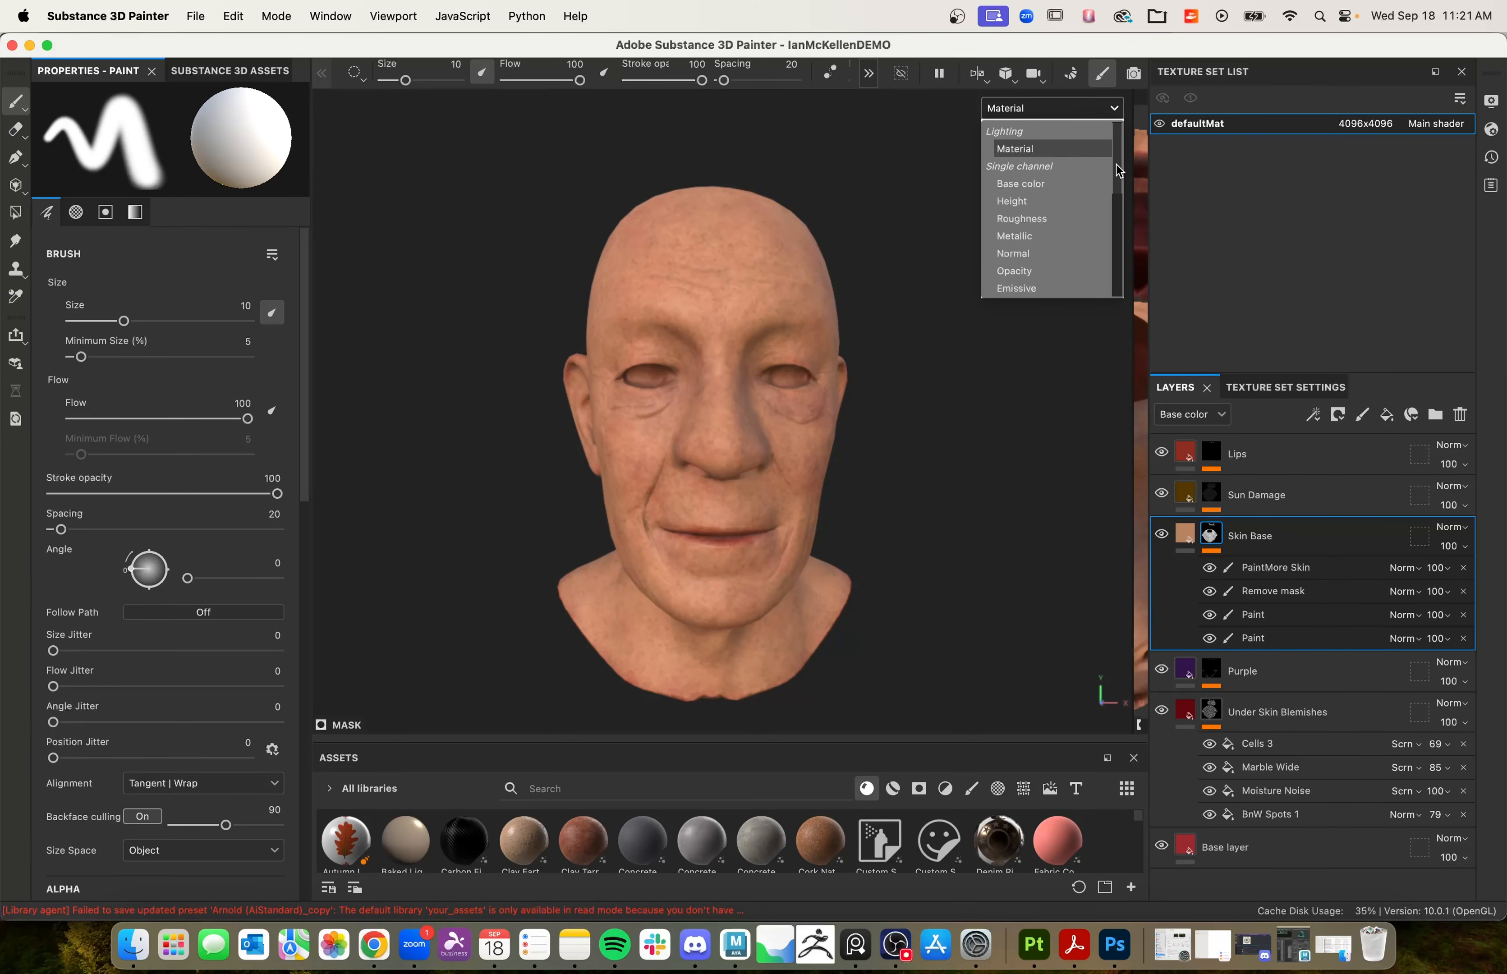
left_click_drag(1117, 165, 1121, 244)
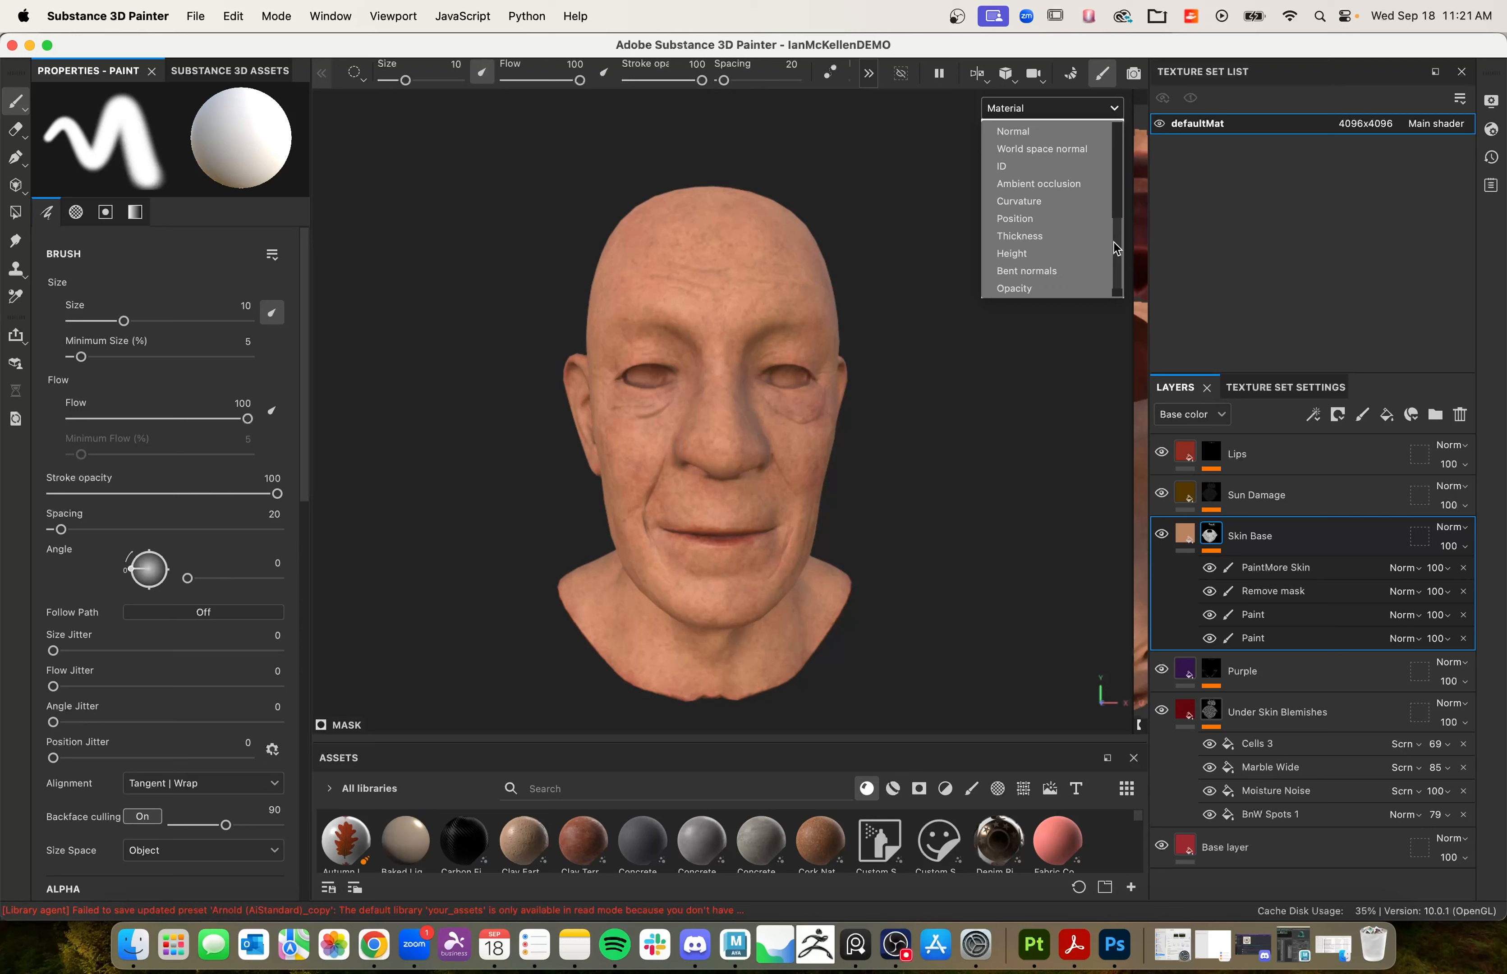
left_click(1037, 239)
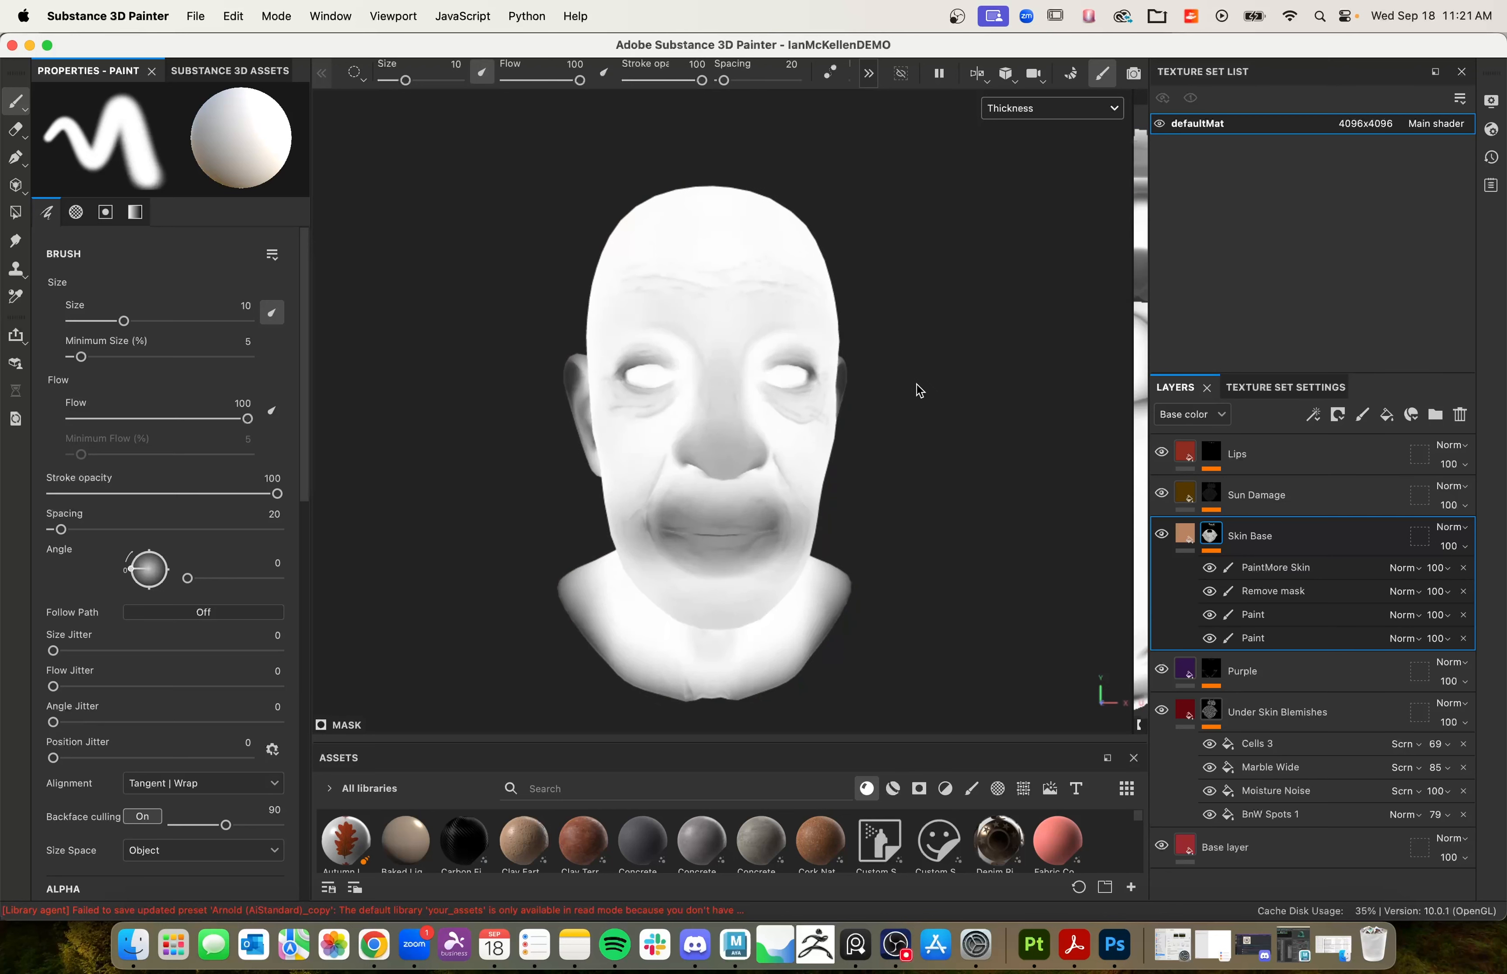
left_click_drag(915, 386, 982, 458, "alt")
middle_click_drag(981, 458, 860, 450, "alt")
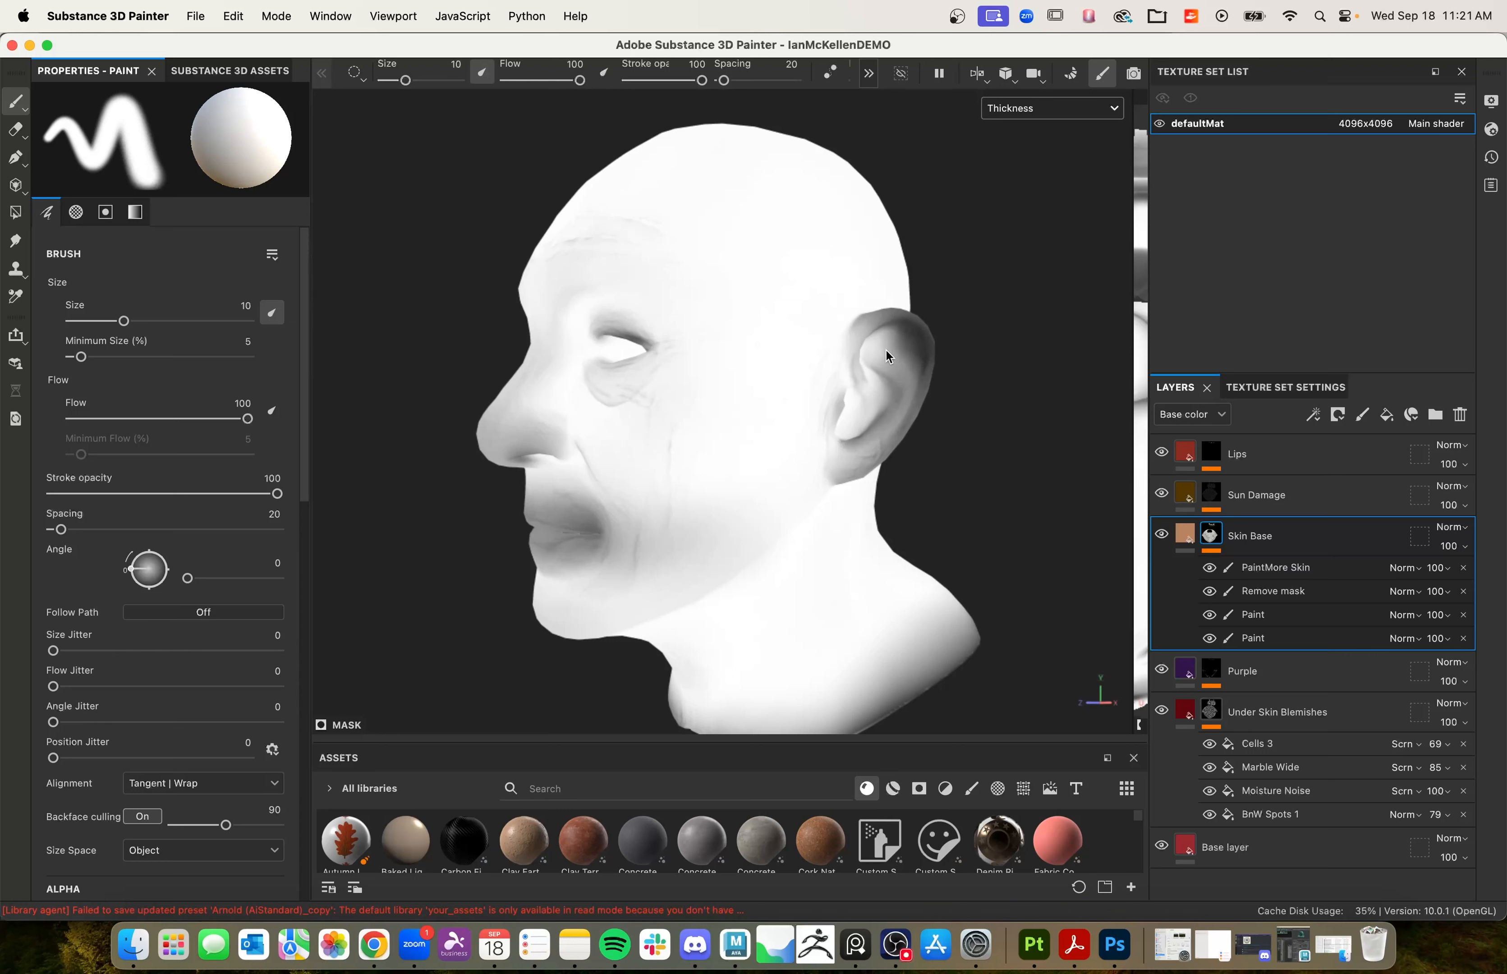
left_click_drag(852, 493, 644, 451, "alt")
left_click_drag(503, 423, 604, 361, "alt")
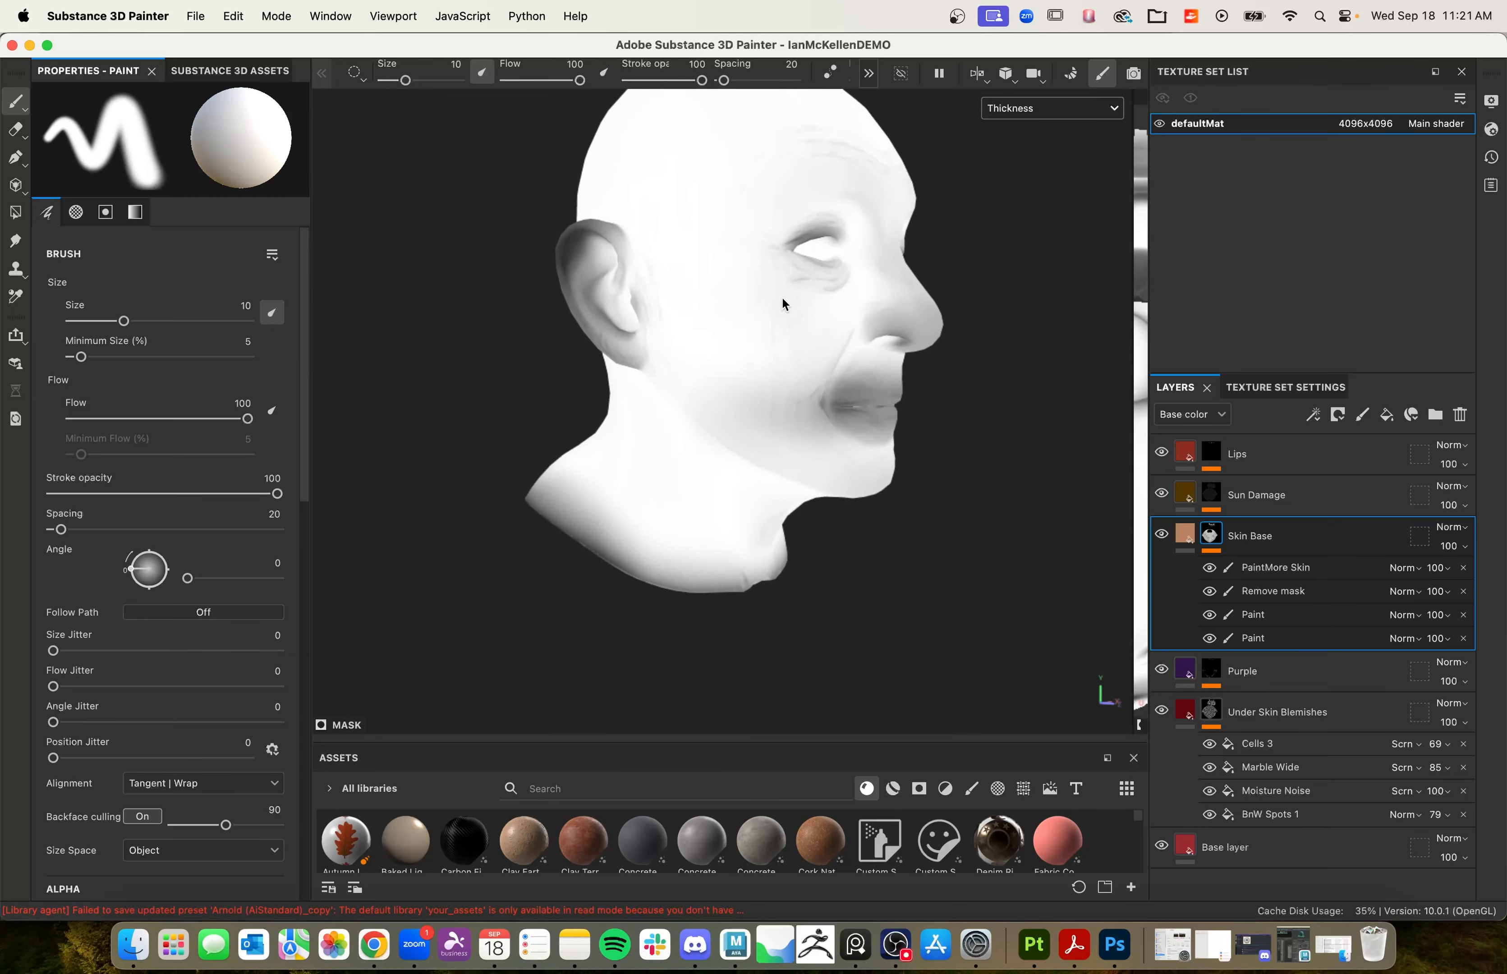
left_click_drag(783, 302, 720, 268, "alt")
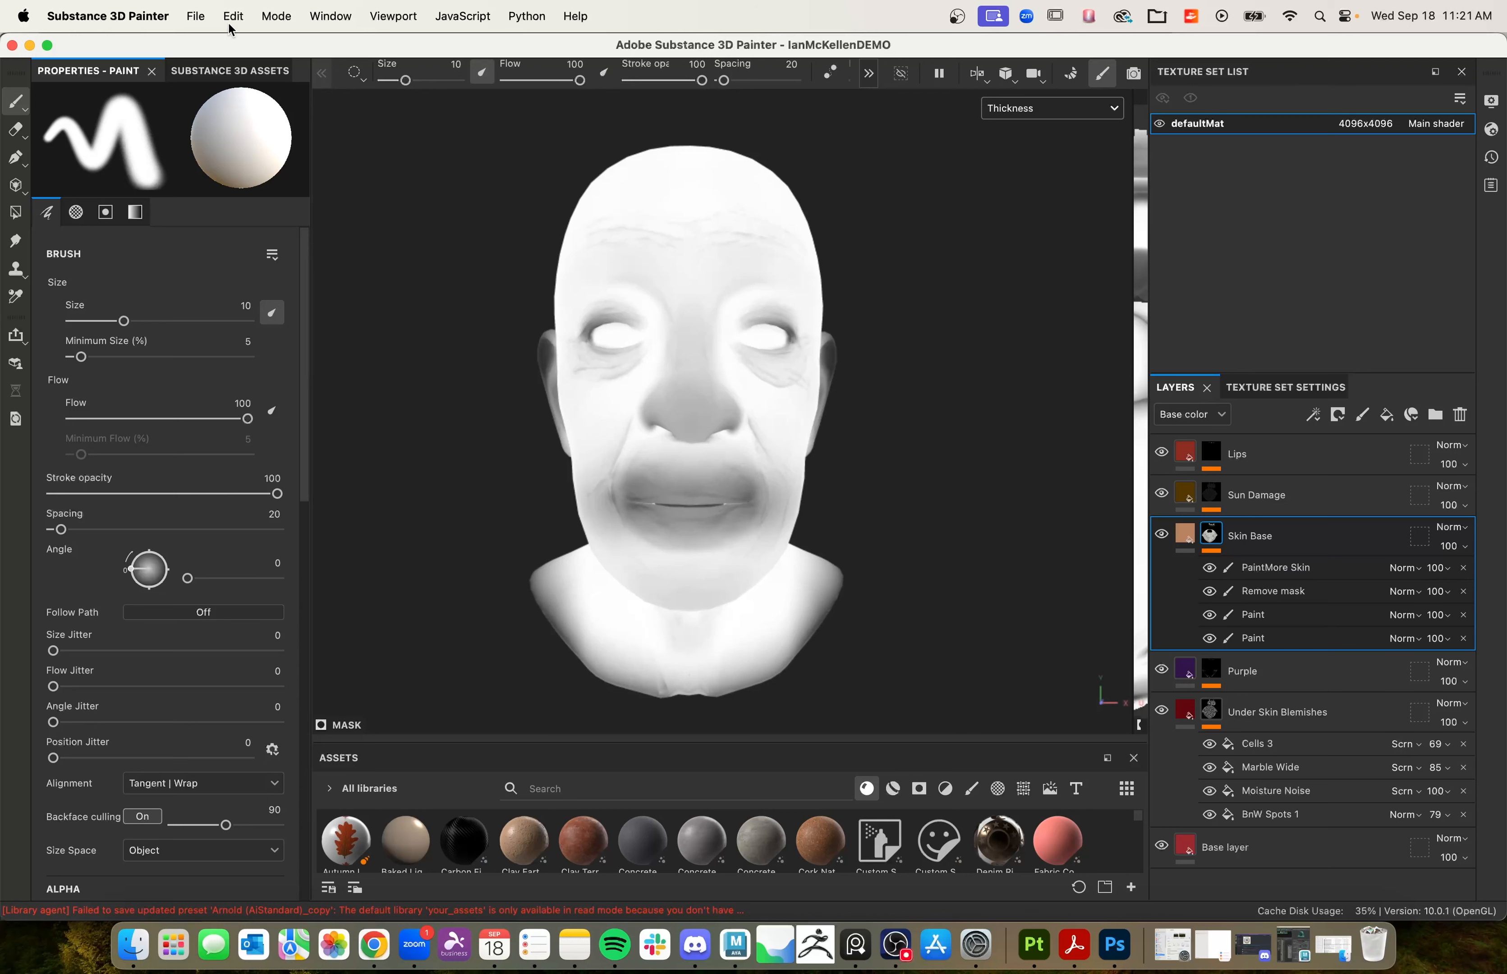
Step: Start a texture export and set its output template to Mesh Maps
left_click(193, 17)
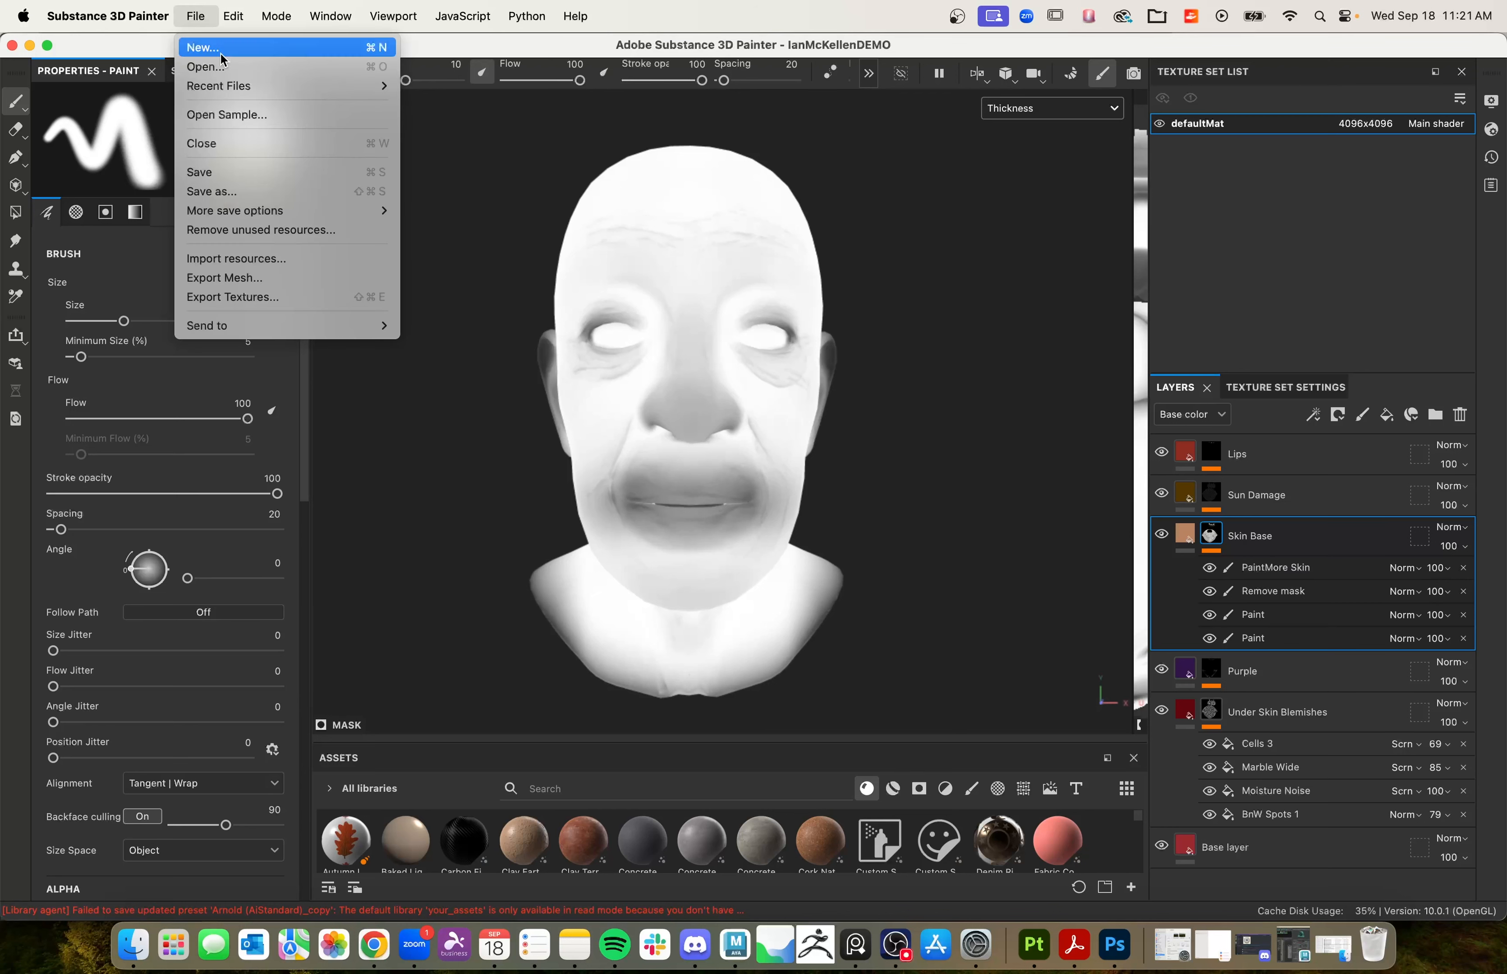
left_click(263, 298)
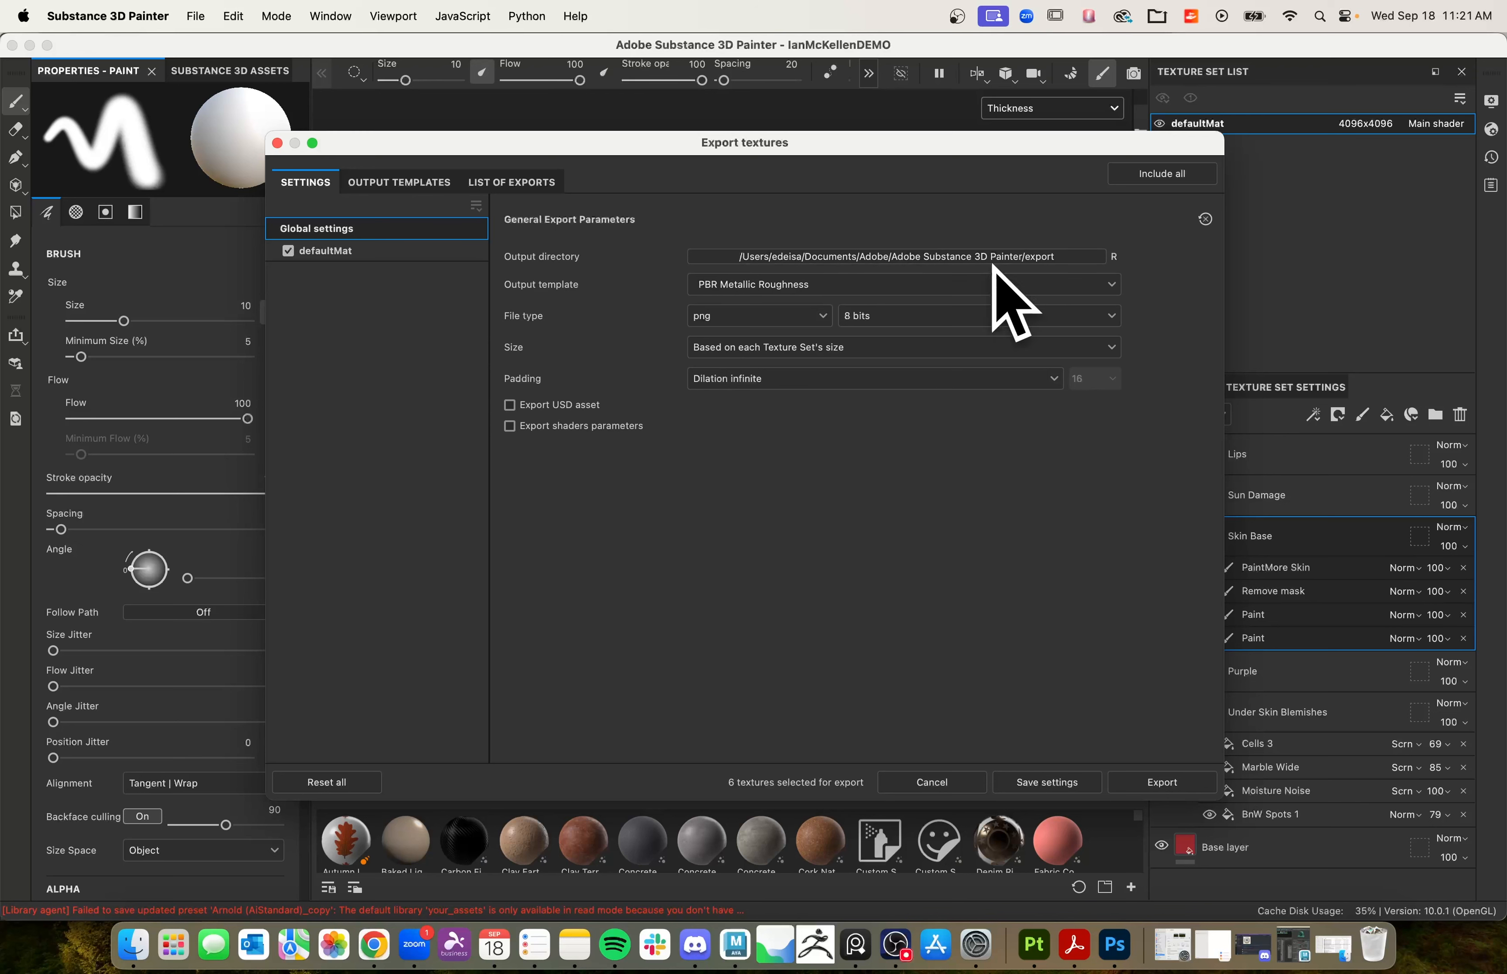
left_click(787, 286)
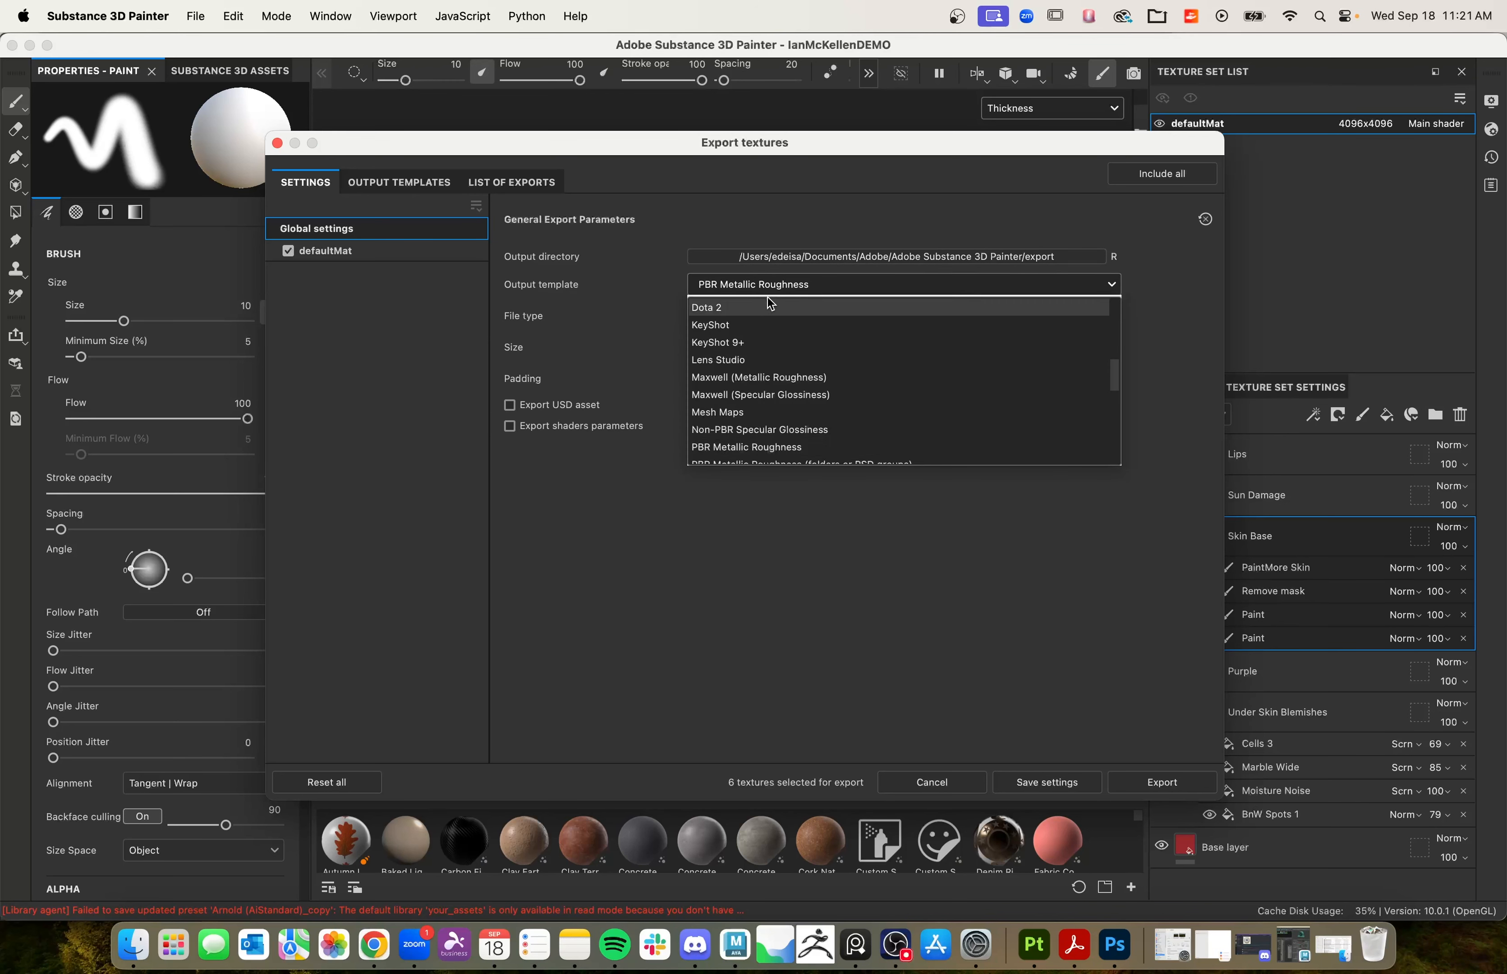
left_click(773, 288)
left_click(773, 287)
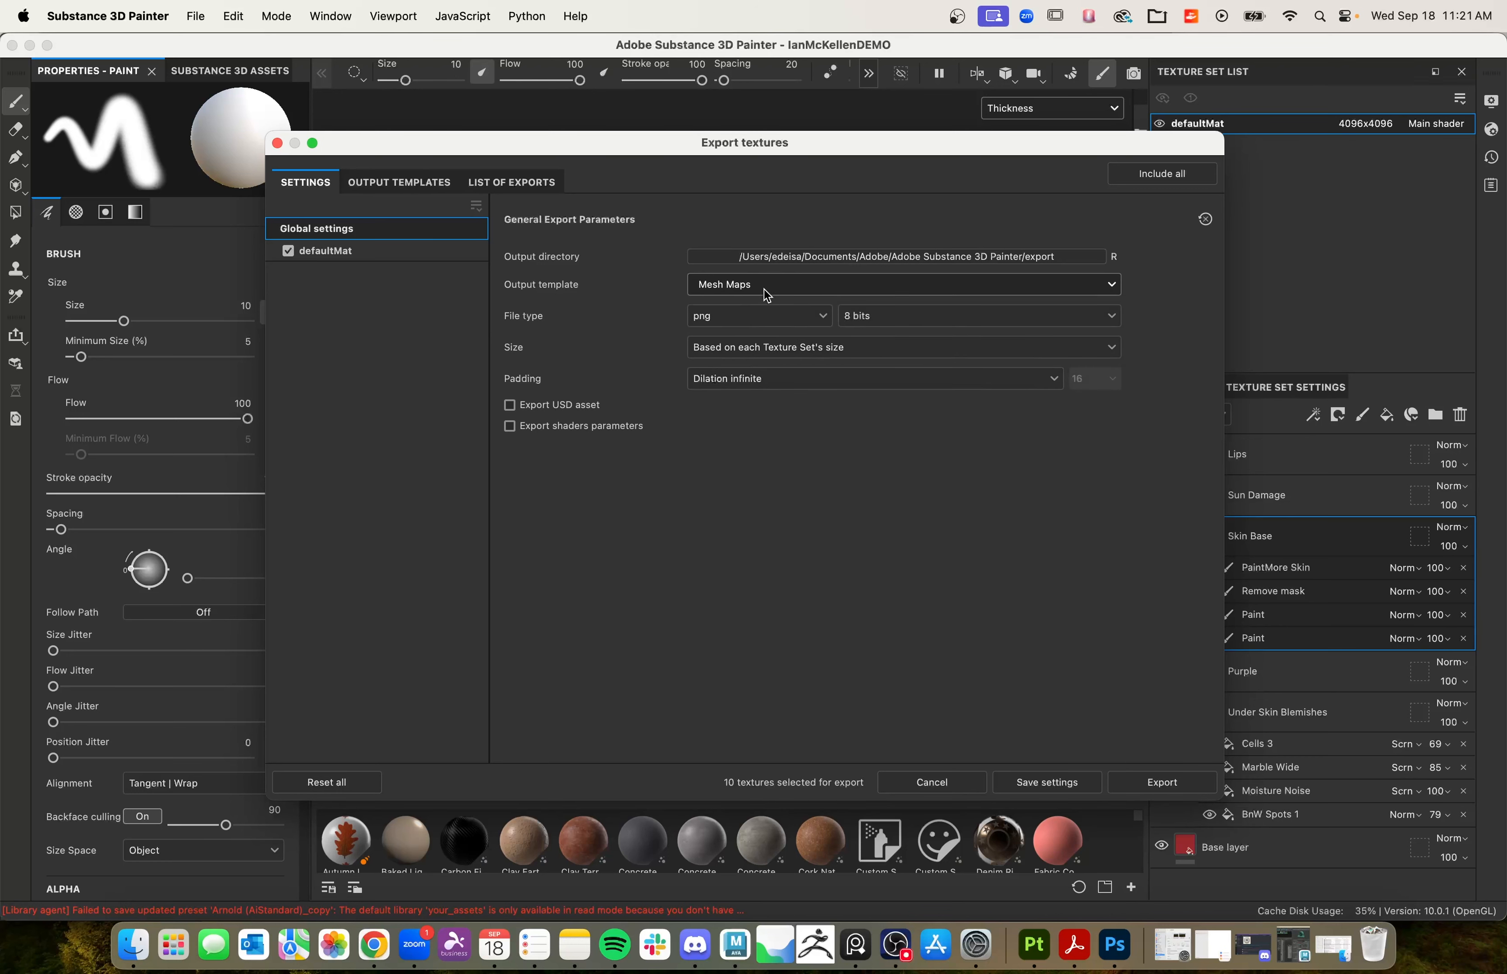
Step: Duplicate the Mesh Maps output preset and widen the output maps area to show more of the map names
left_click(413, 189)
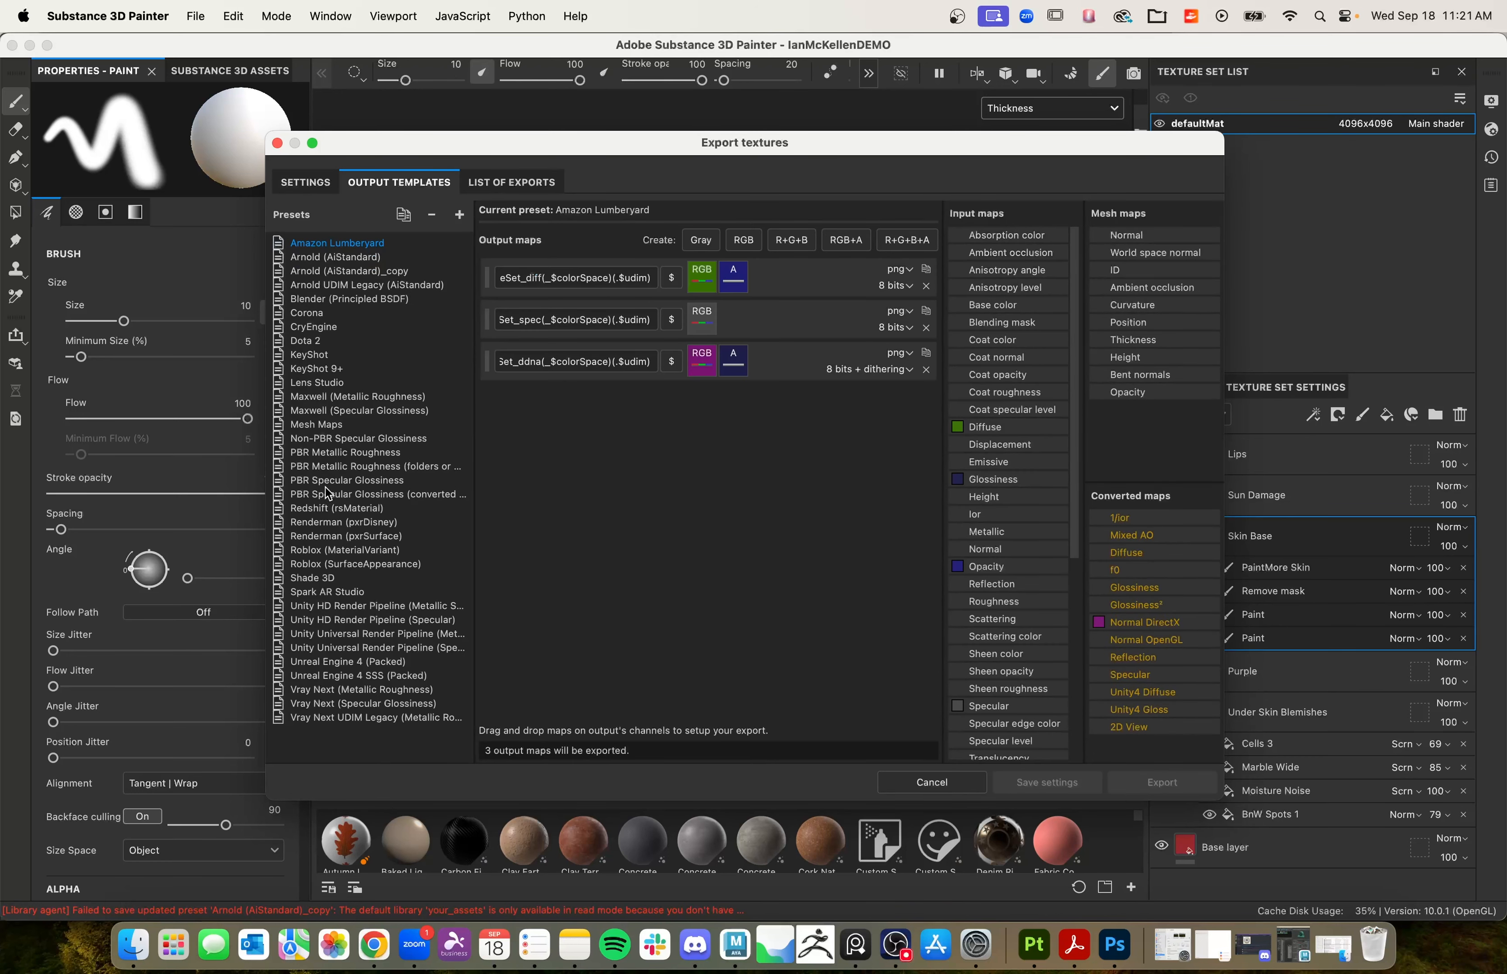
left_click(313, 425)
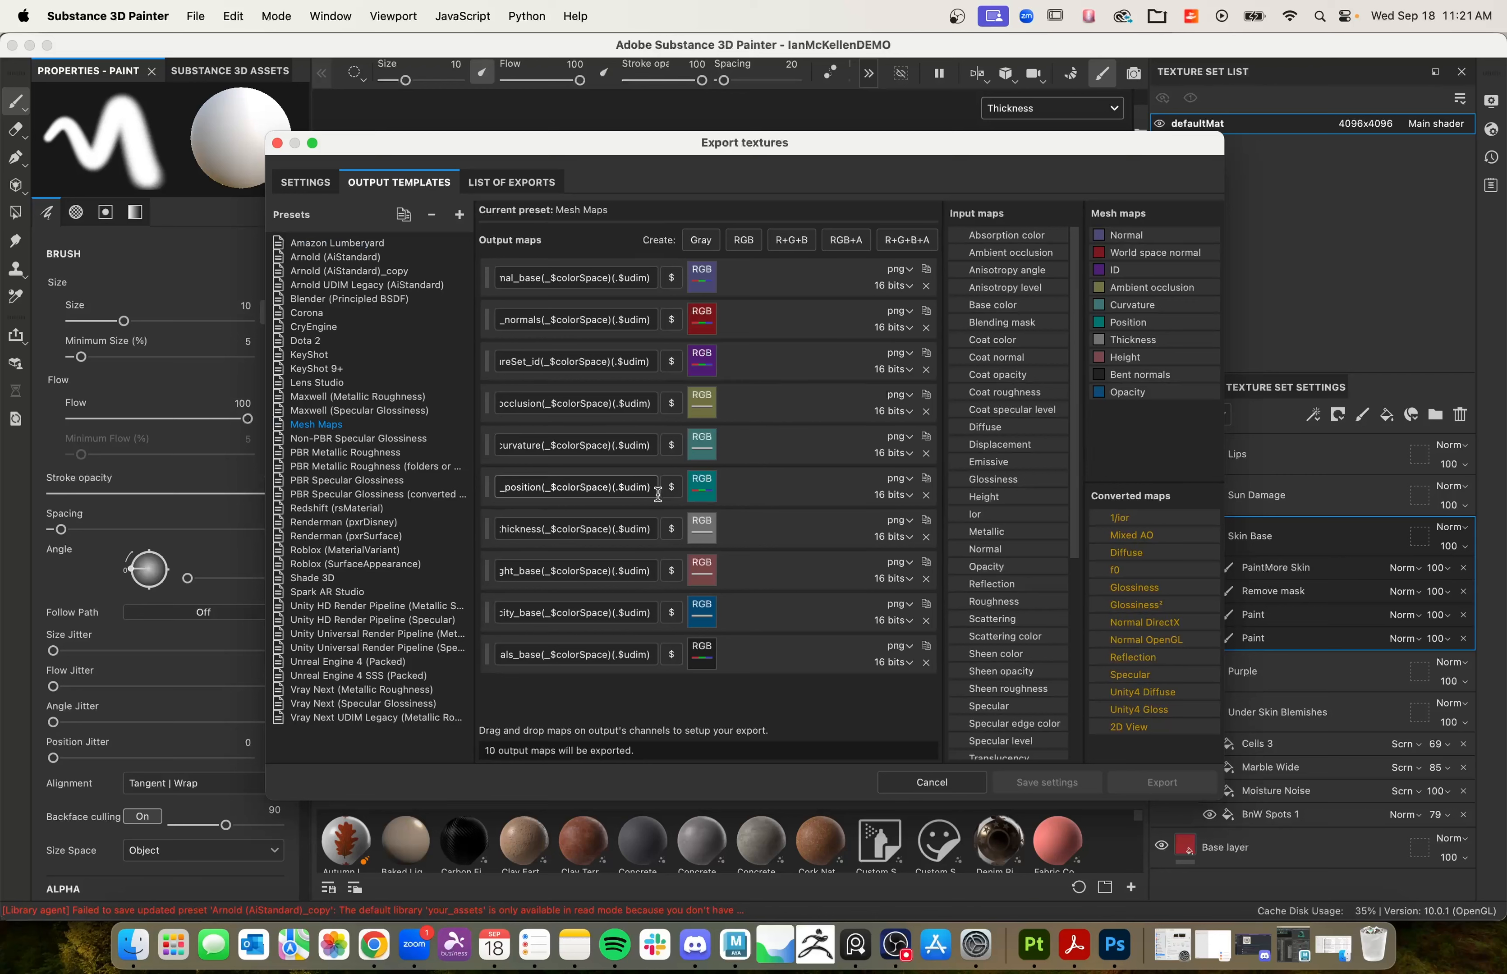
right_click(314, 422)
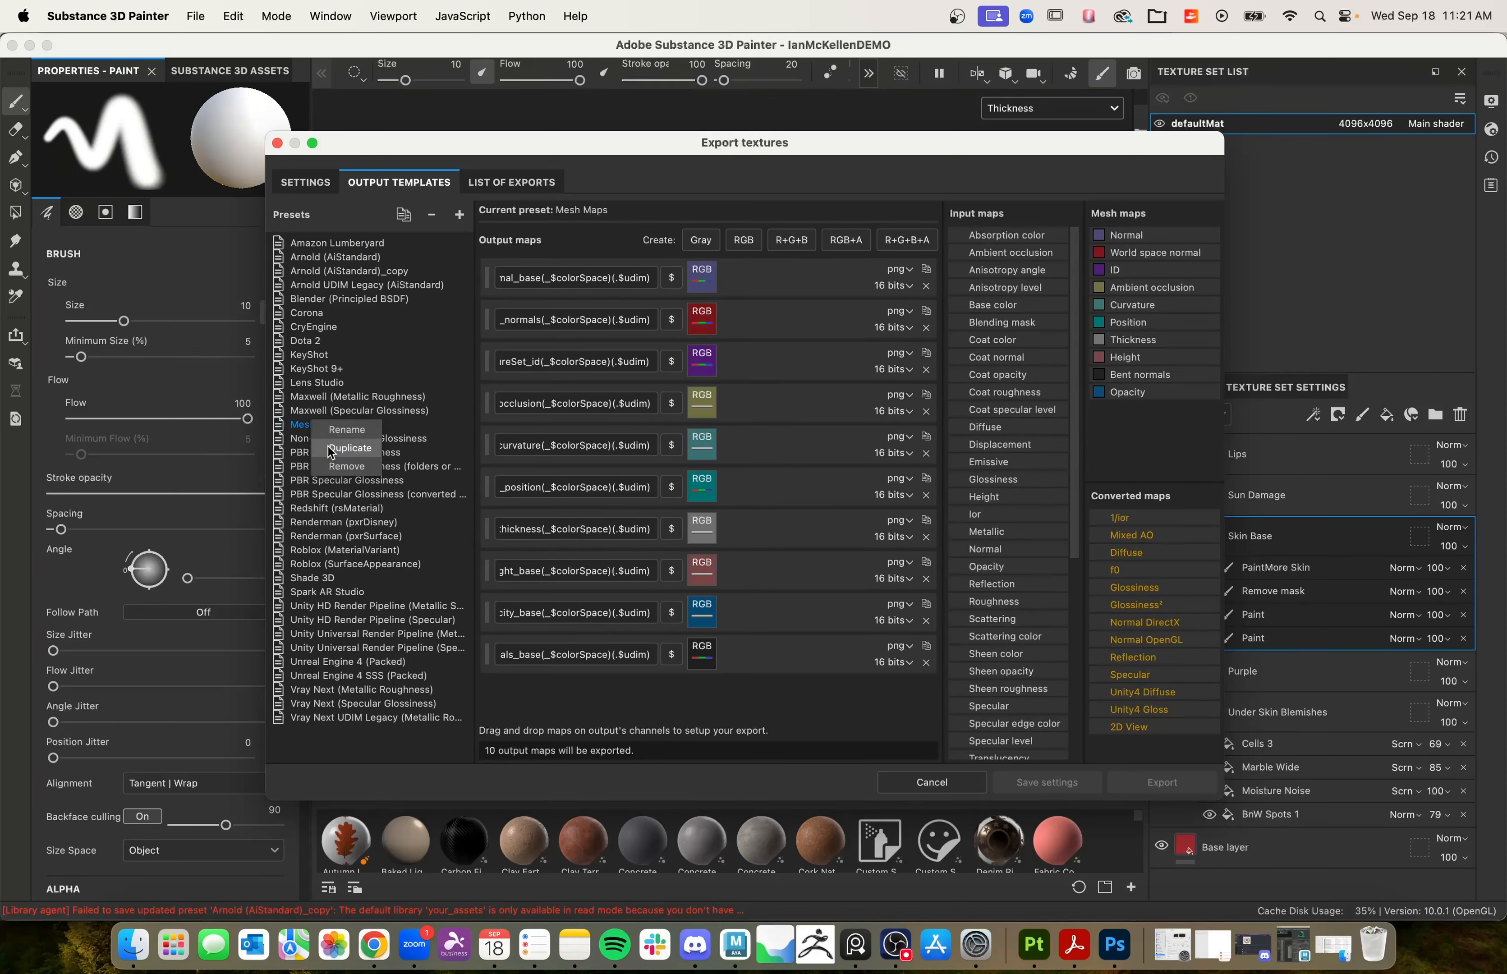
left_click(359, 448)
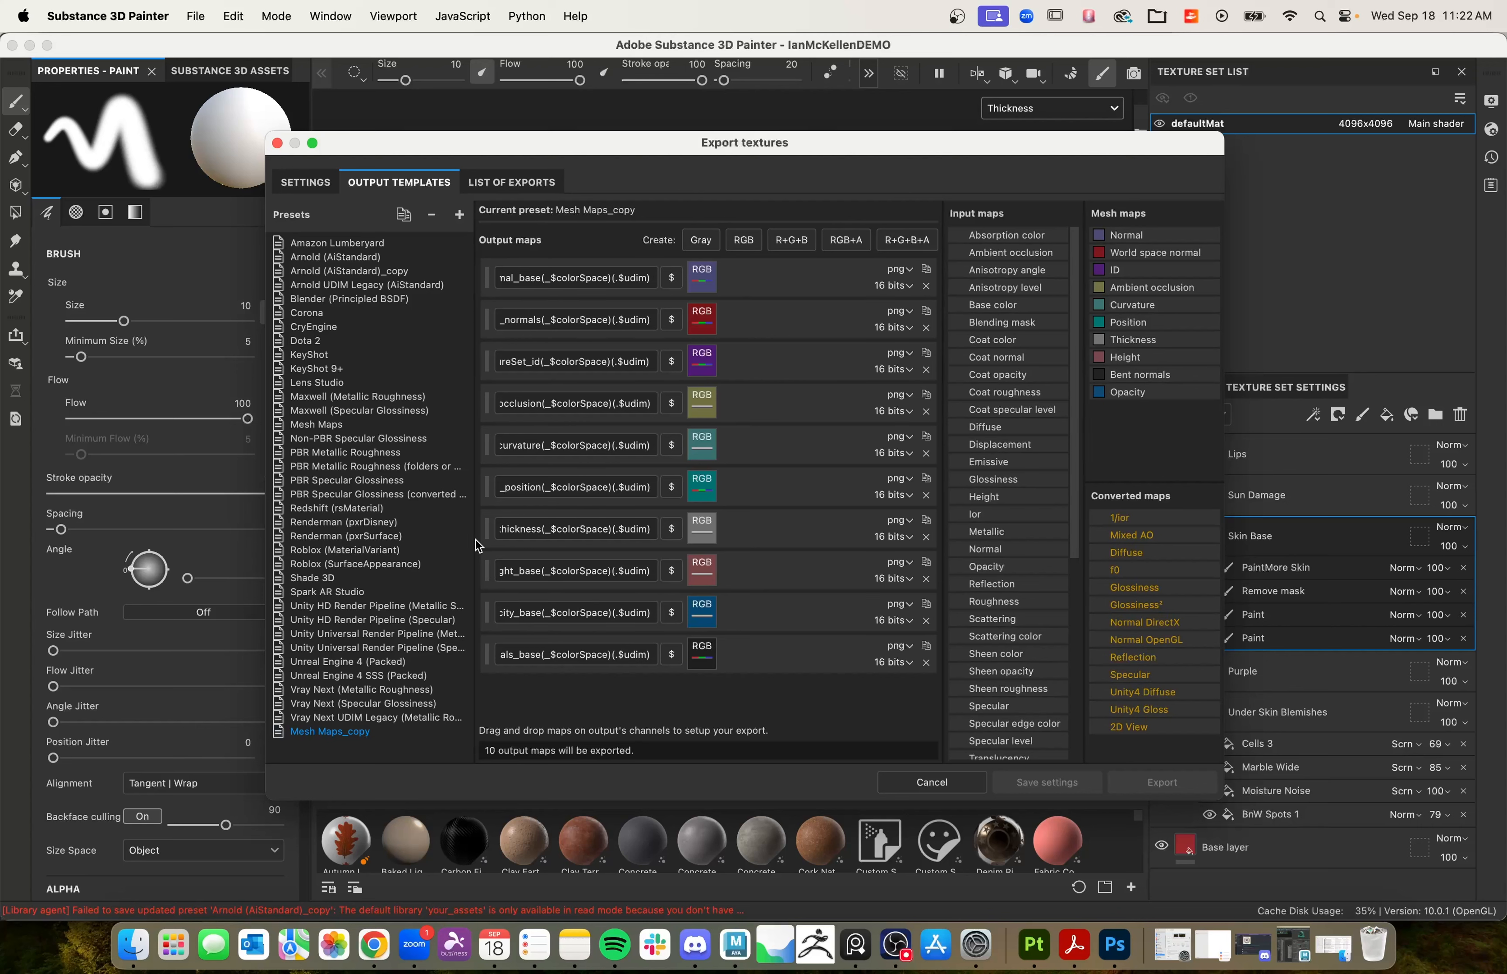
left_click_drag(474, 540, 425, 552)
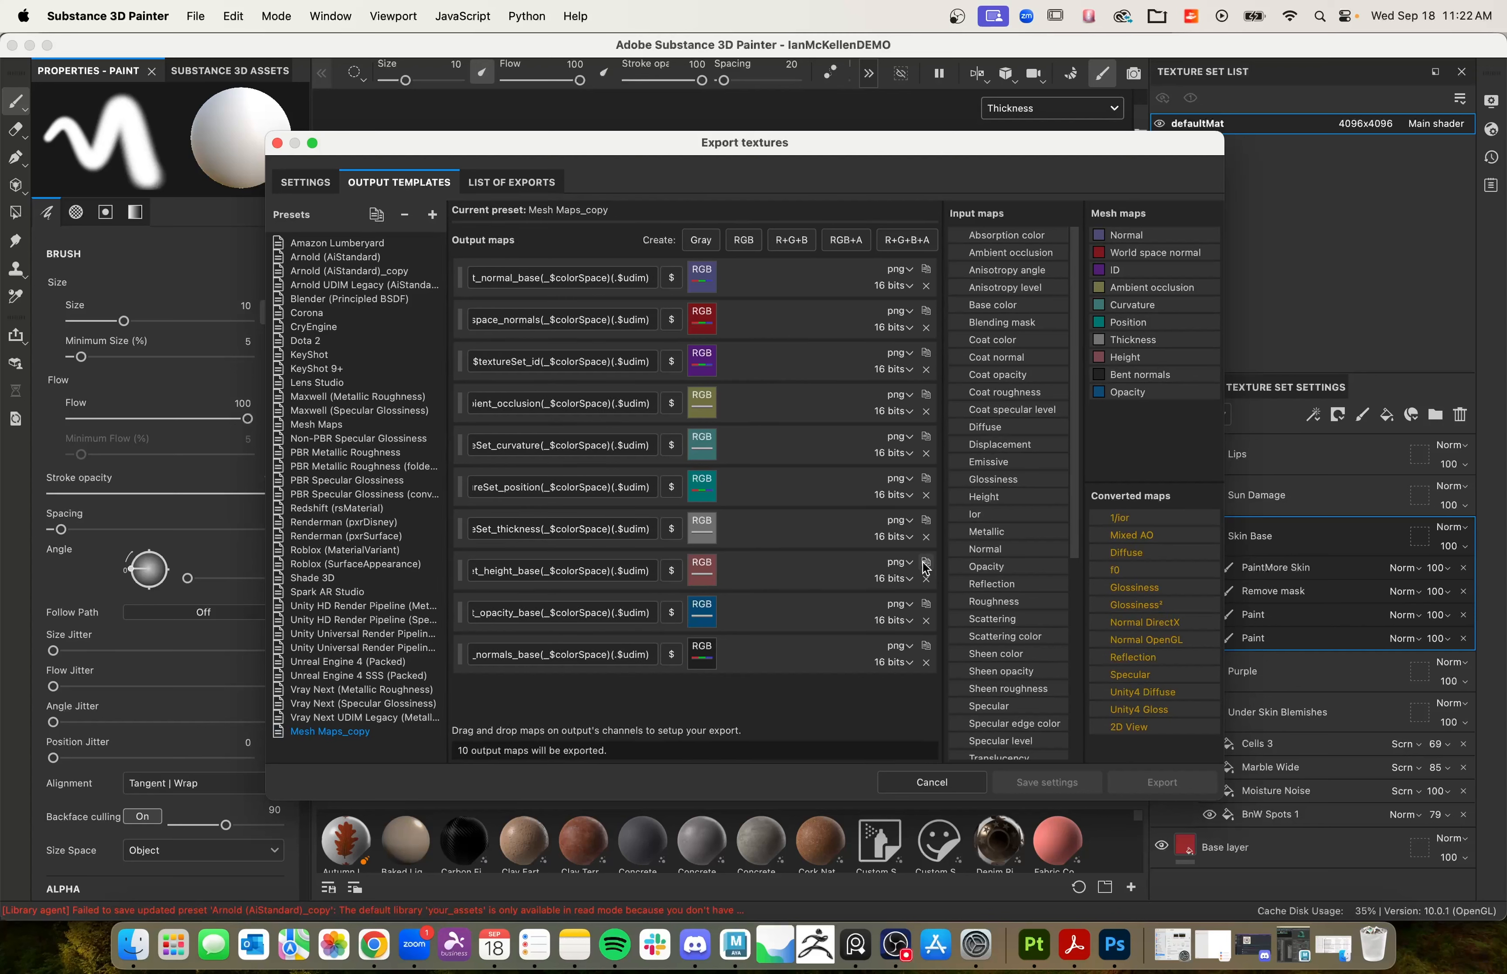
Step: Remove every output map except Thickness from the duplicated Mesh Maps preset
left_click(926, 578)
left_click(925, 578)
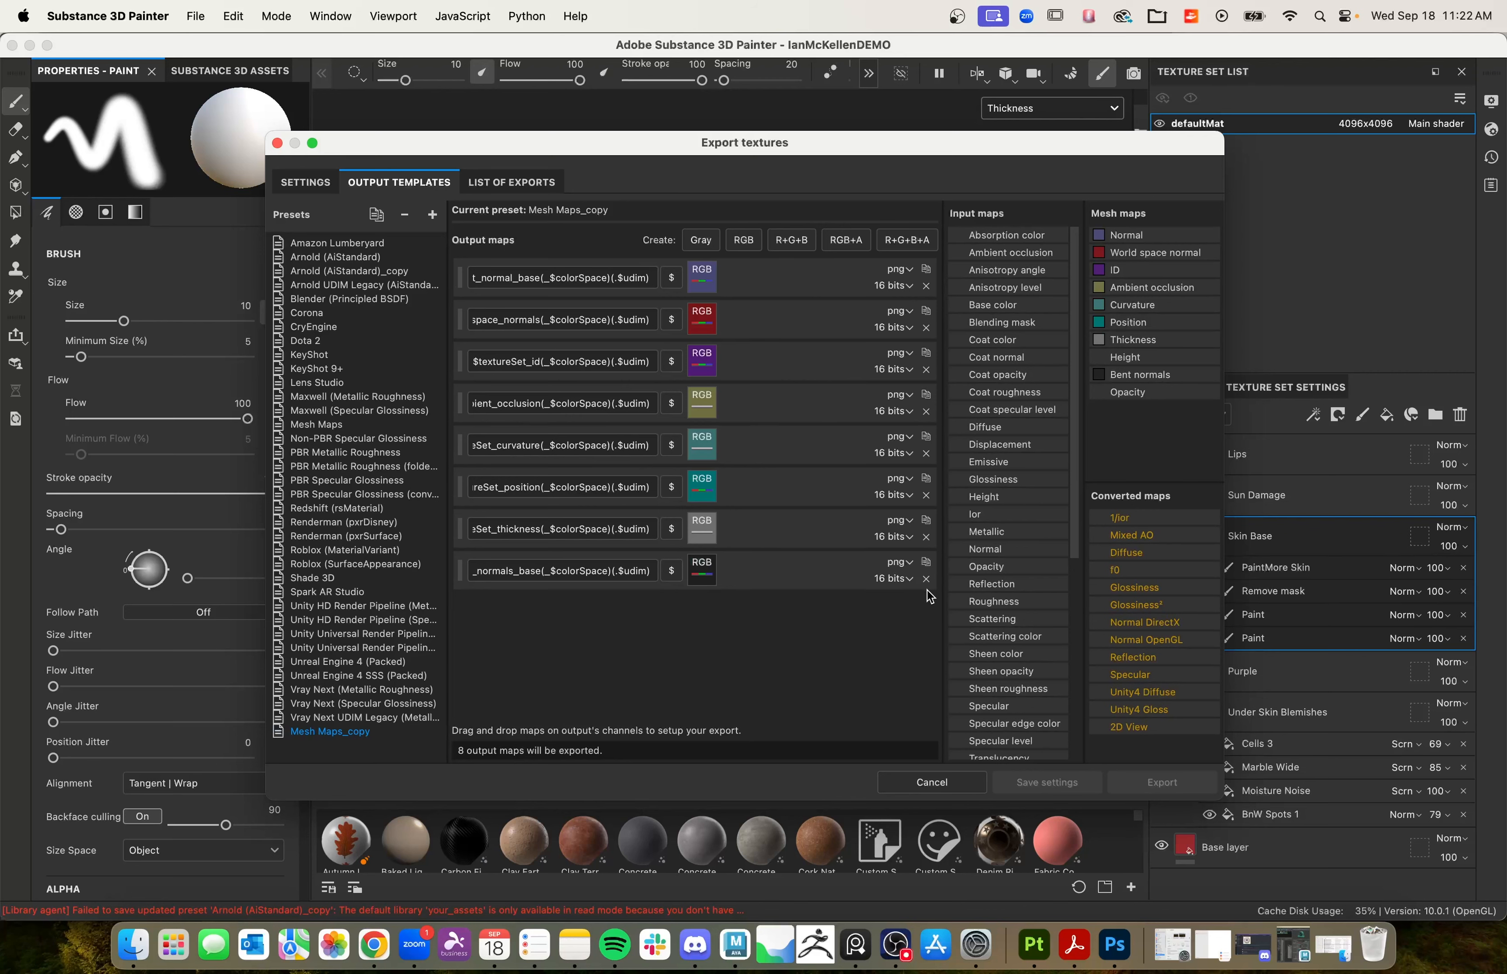
left_click(926, 579)
left_click(926, 270)
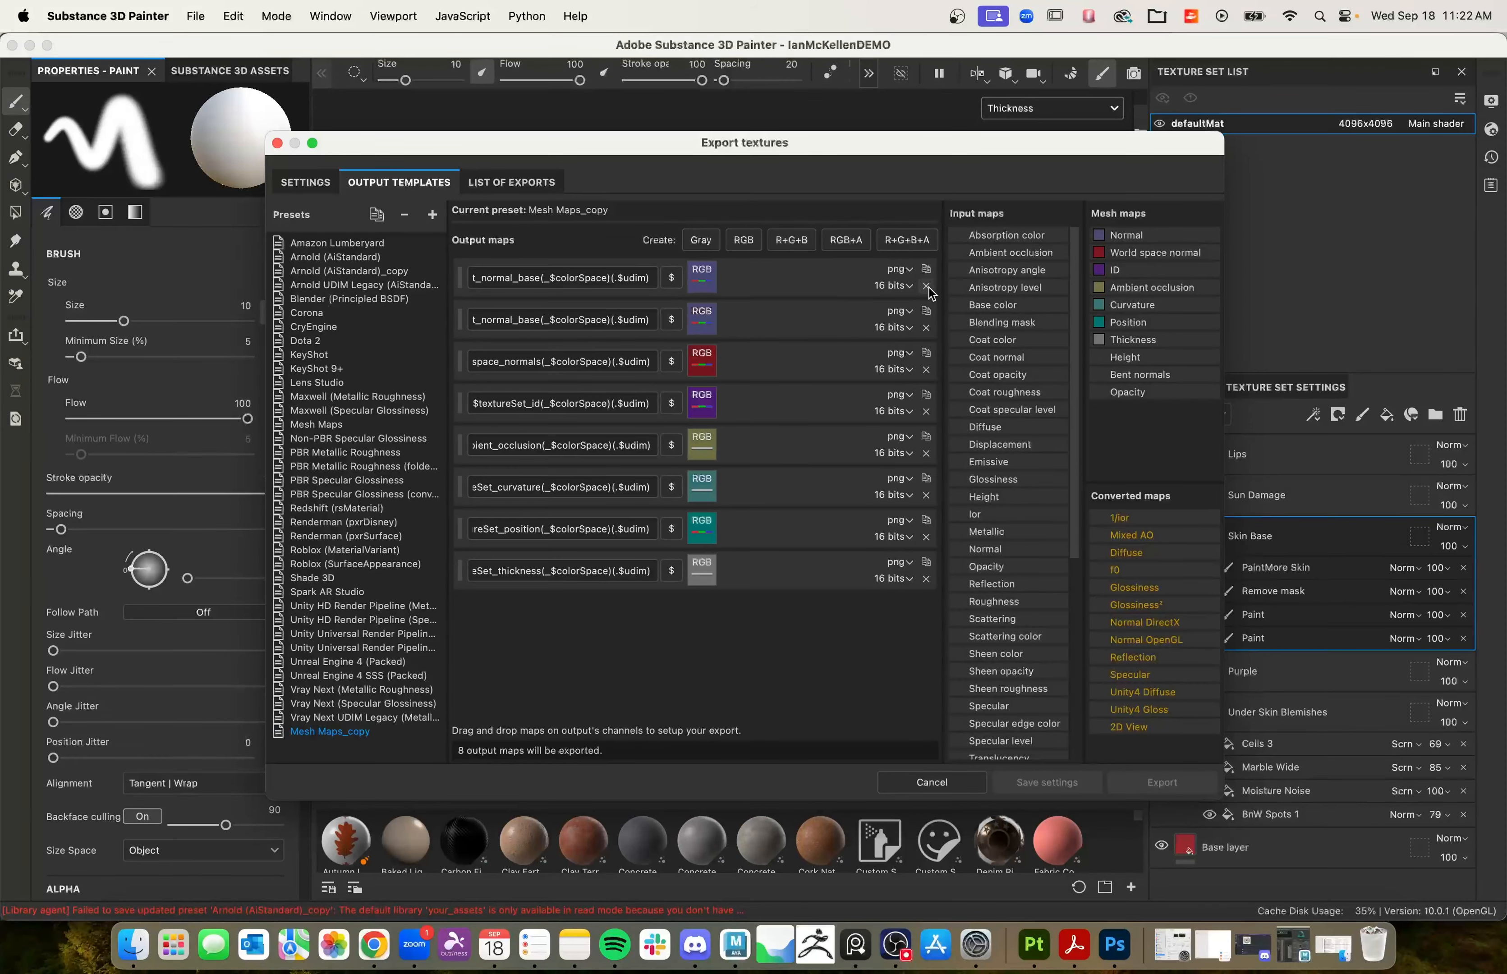
left_click(926, 285)
left_click(926, 286)
left_click(925, 285)
left_click(926, 286)
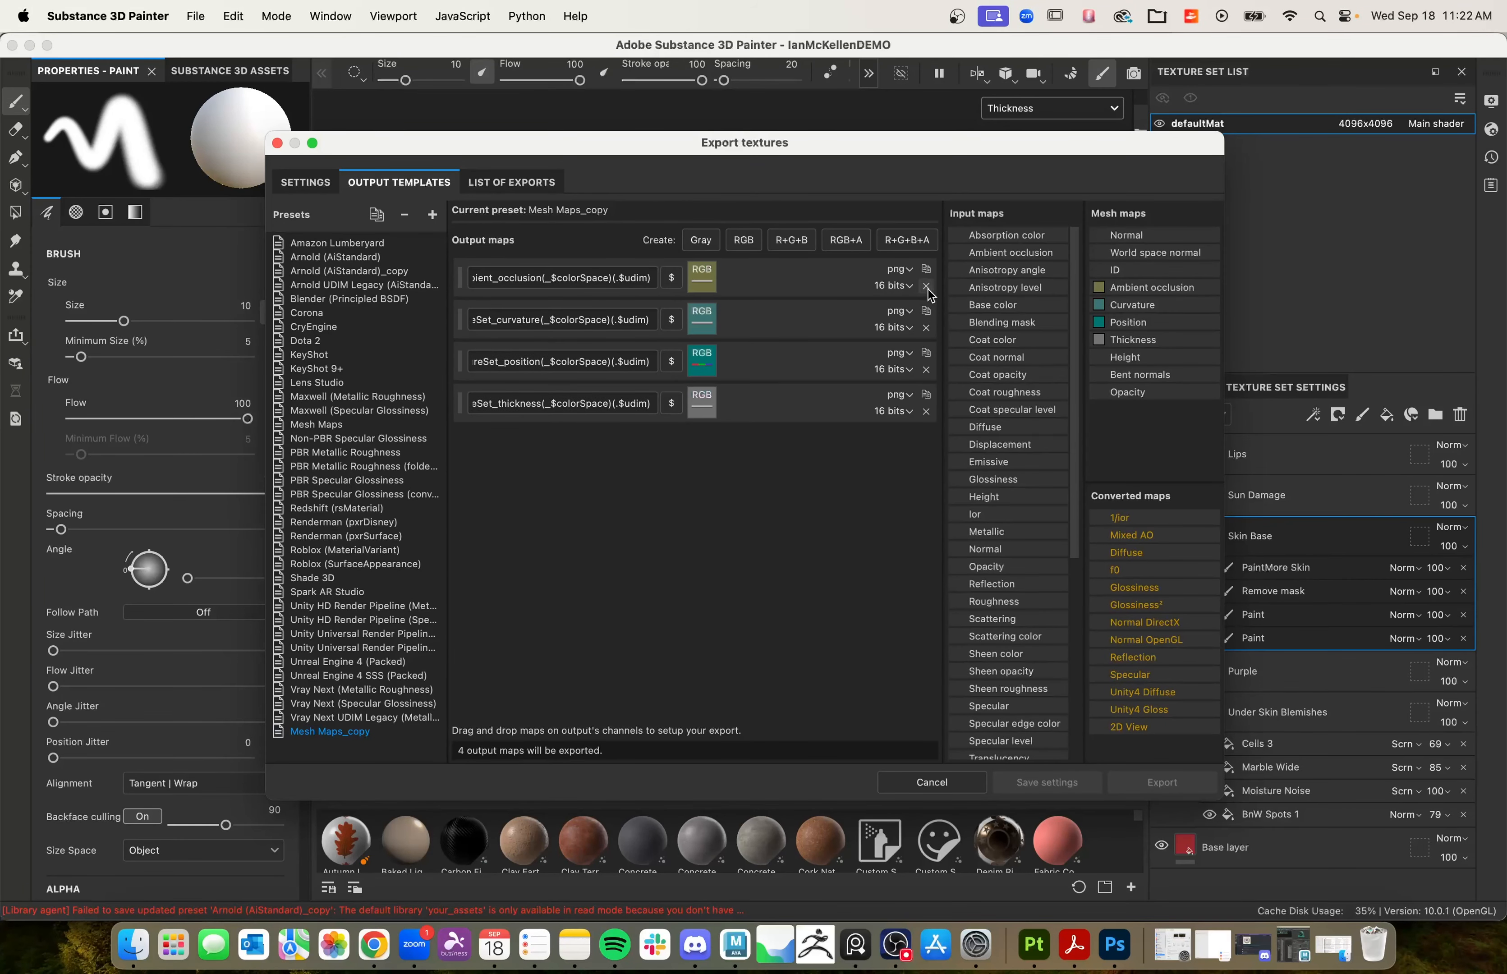
left_click(926, 286)
left_click(926, 286)
left_click(926, 285)
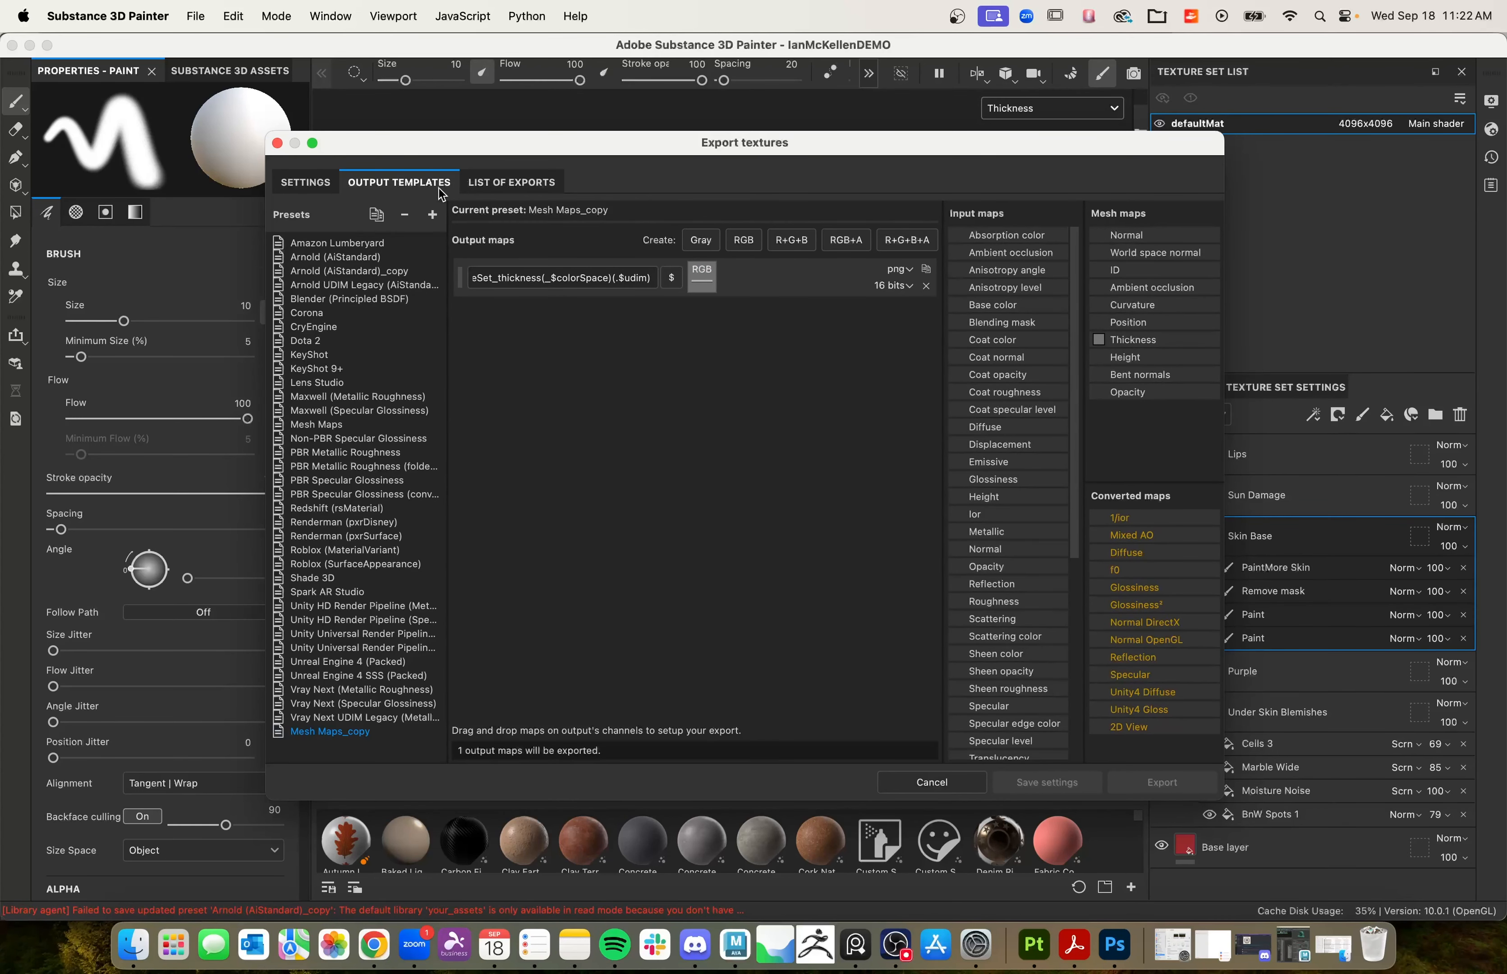
Step: Set the output template in the general export parameters to Mesh Maps_copy
left_click(307, 188)
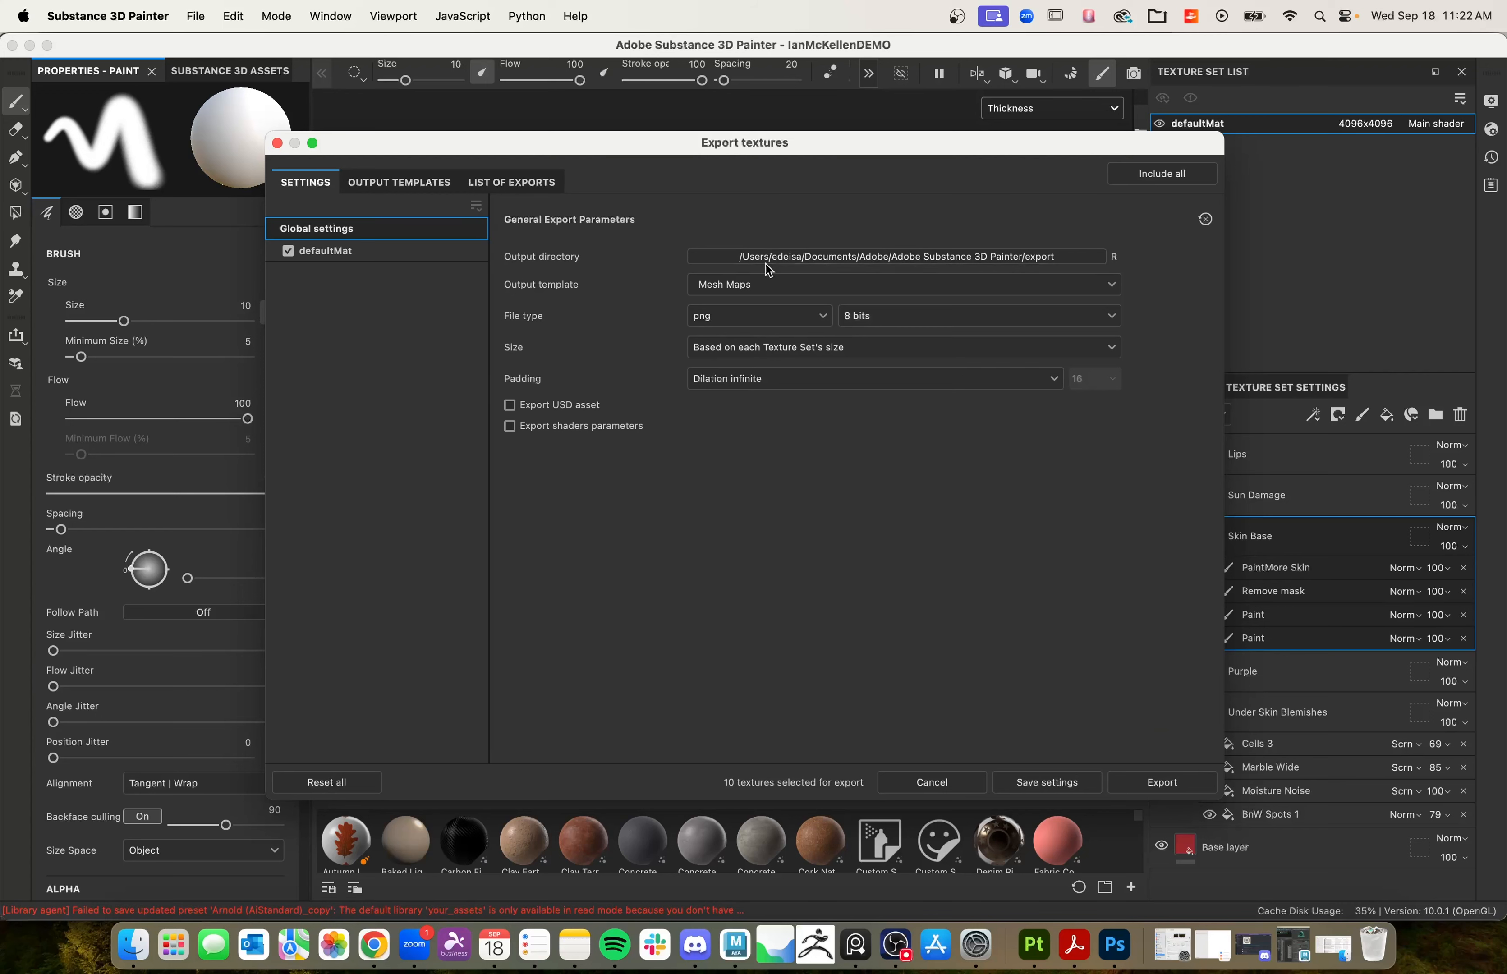
left_click(750, 286)
scroll(791, 444, "down", 5)
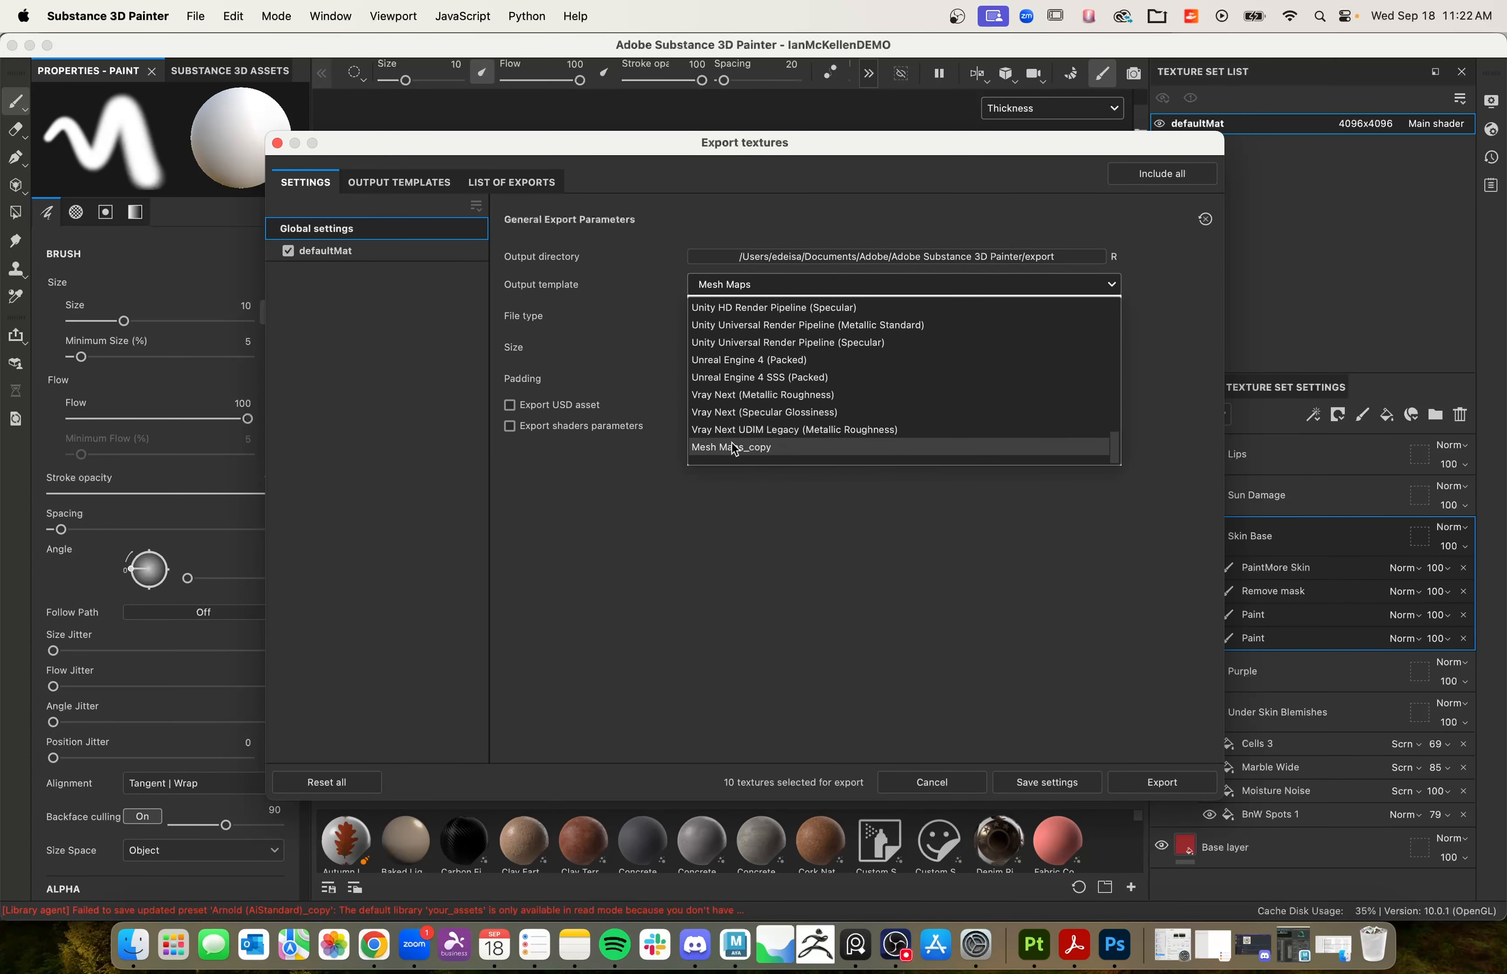
left_click(754, 457)
Step: Check the duplicated preset's output maps against the list of exports and close the texture export without exporting
left_click(399, 182)
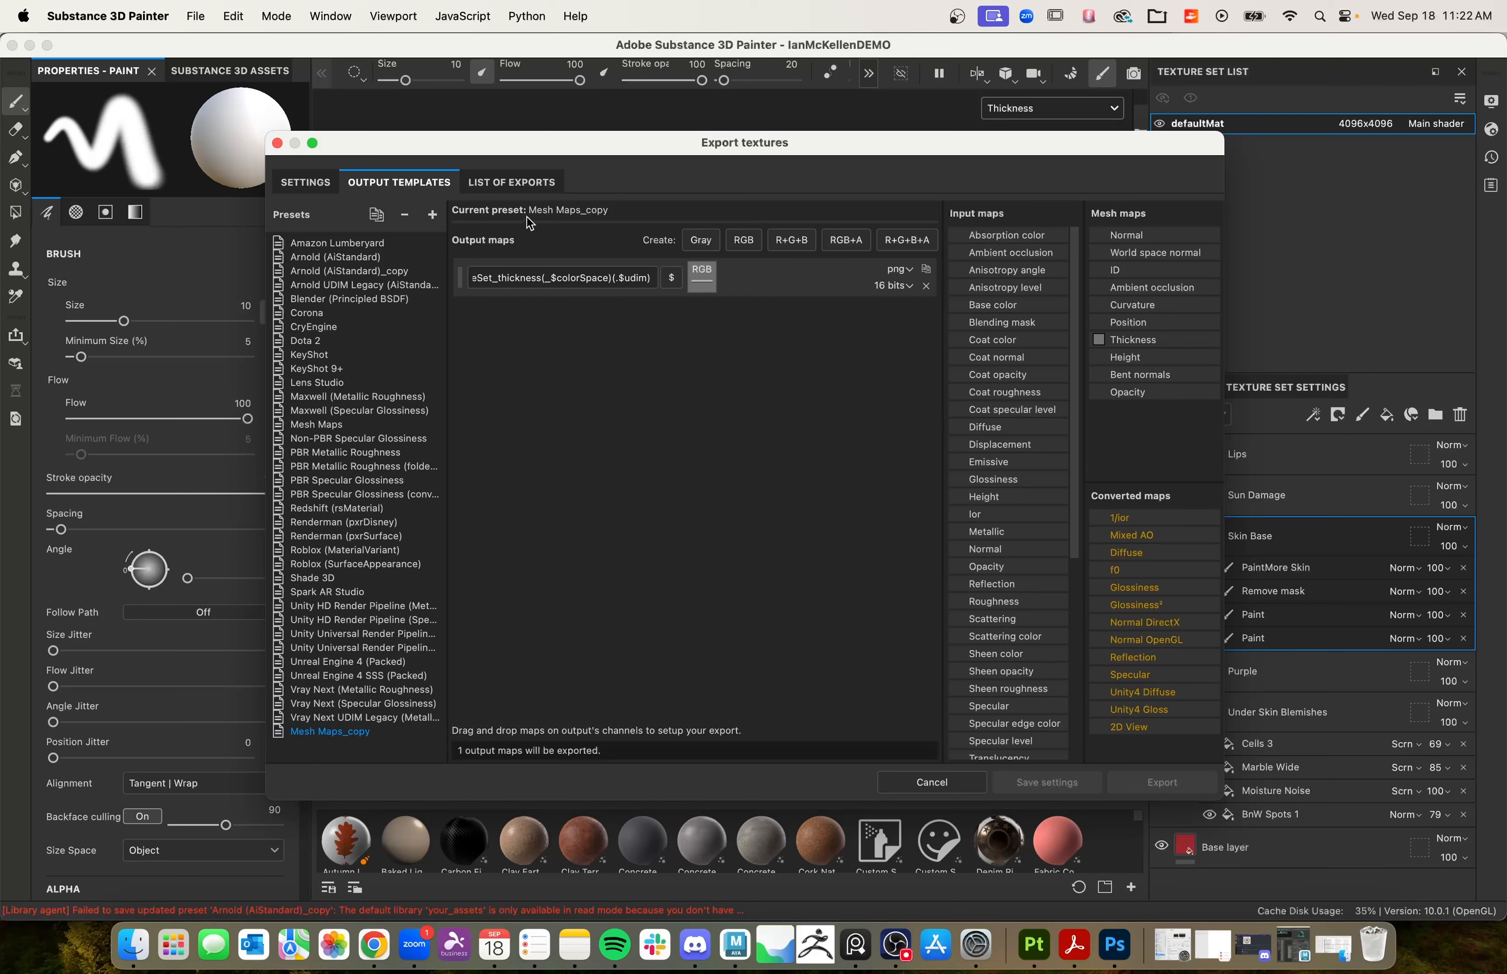
left_click(523, 189)
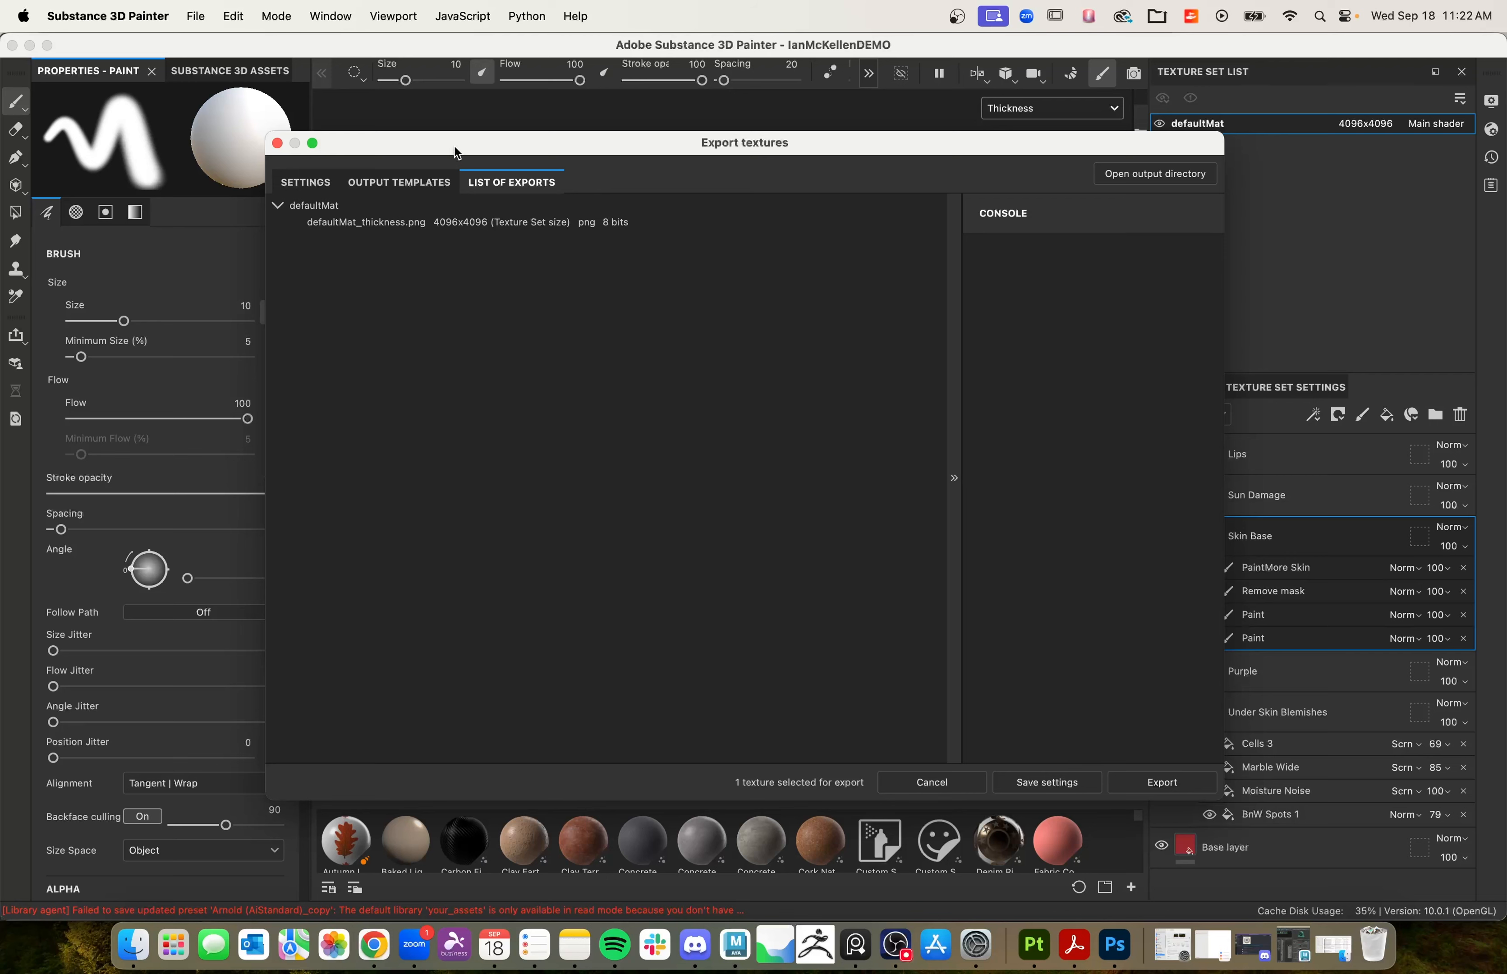
left_click(278, 144)
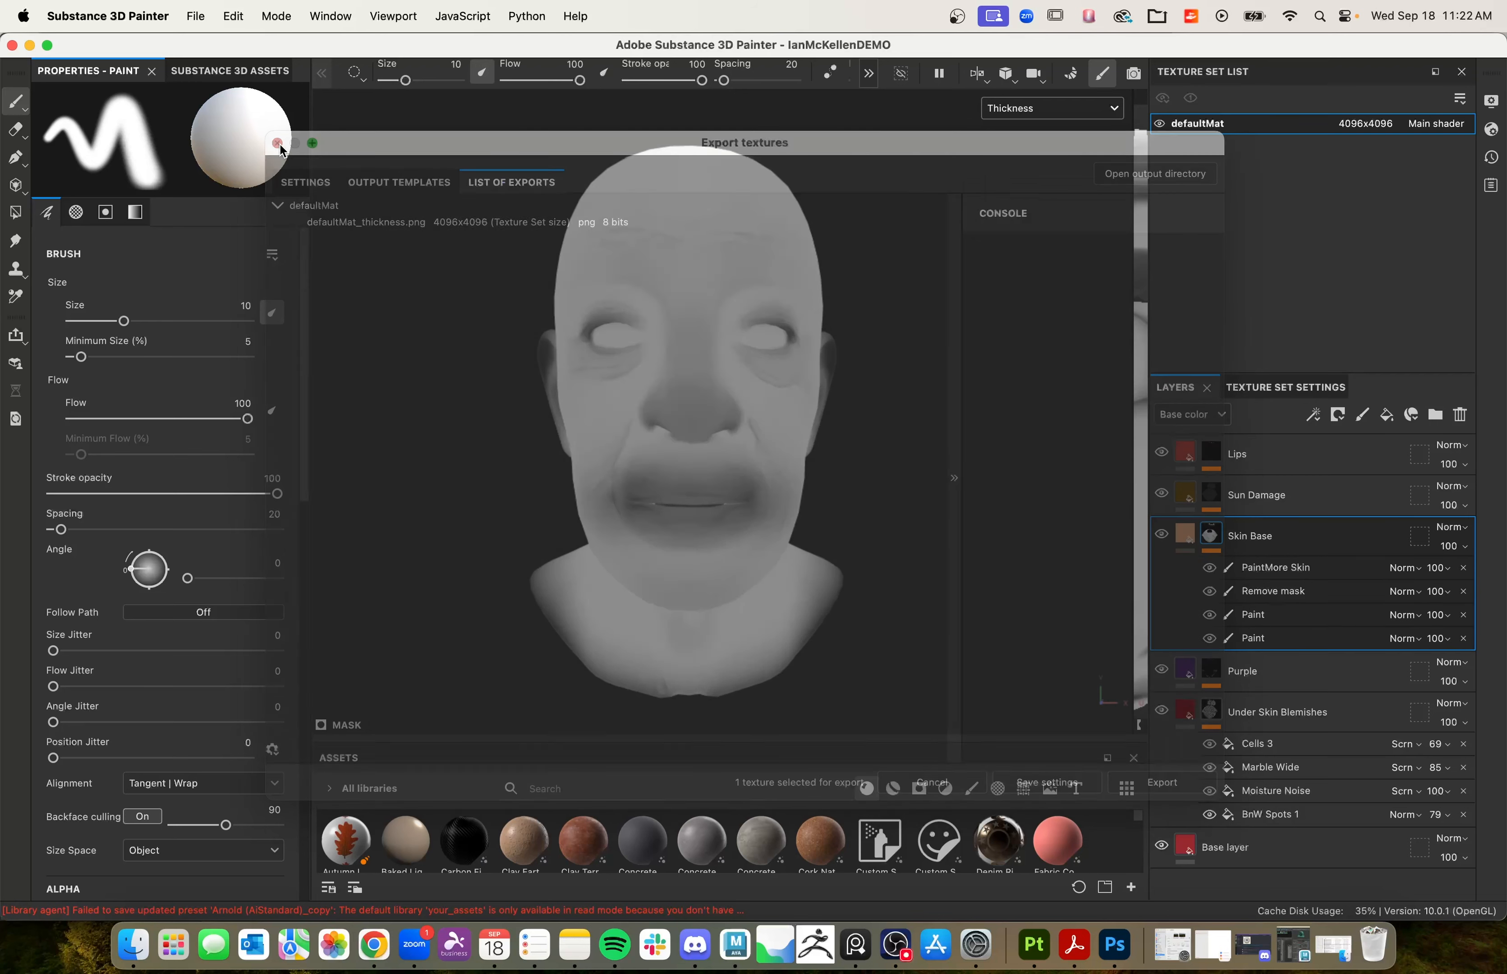